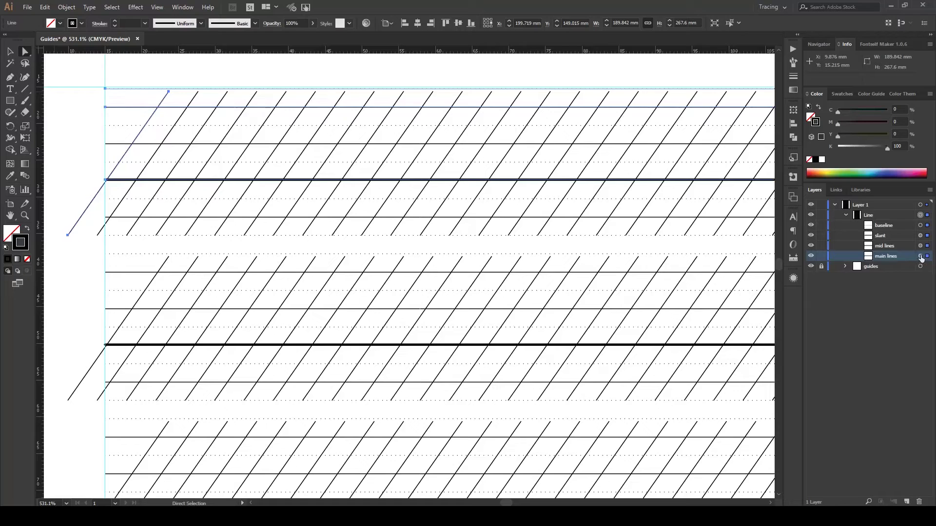
Change the main lines' Transform effect to move each copy 8 mm vertically instead of 5 mm.
{"action": "left_click", "coordinate": [793, 277]}
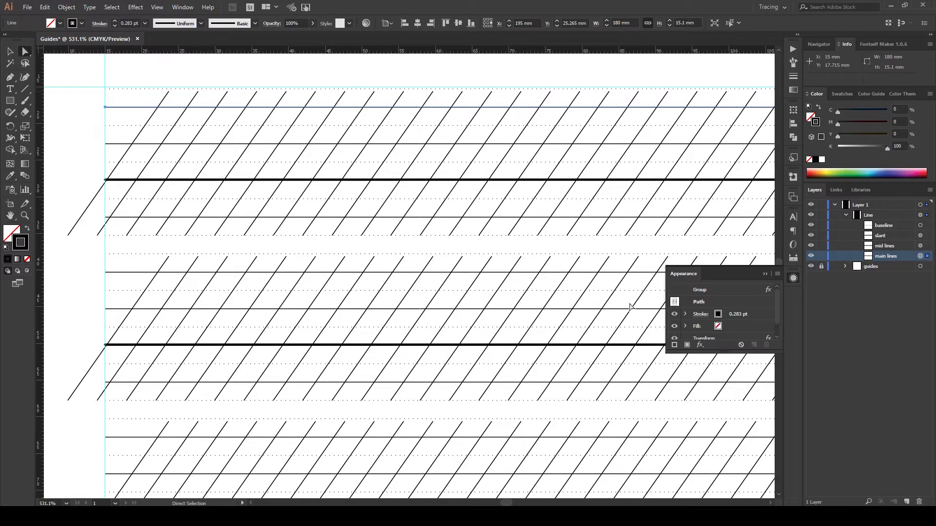
{"action": "scroll", "coordinate": [774, 316], "scroll_direction": "down", "scroll_amount": 1}
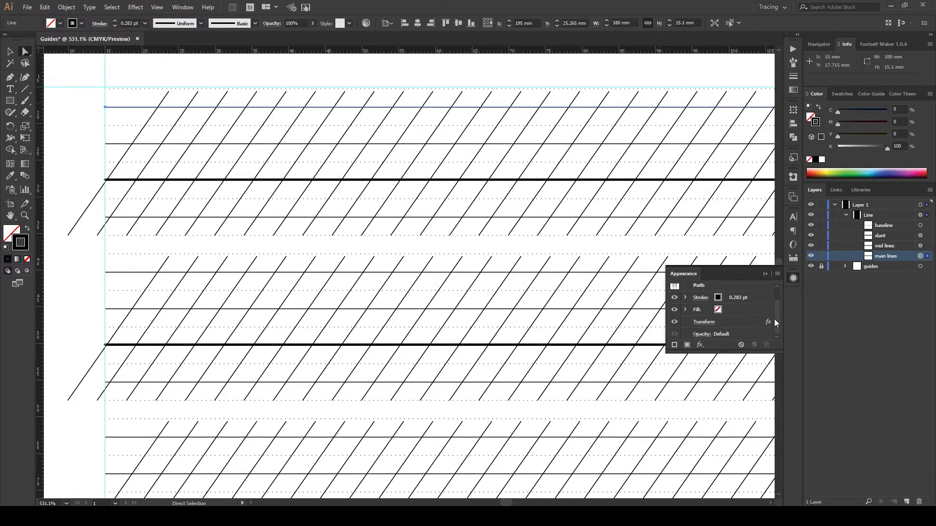
{"action": "double_click", "coordinate": [769, 320]}
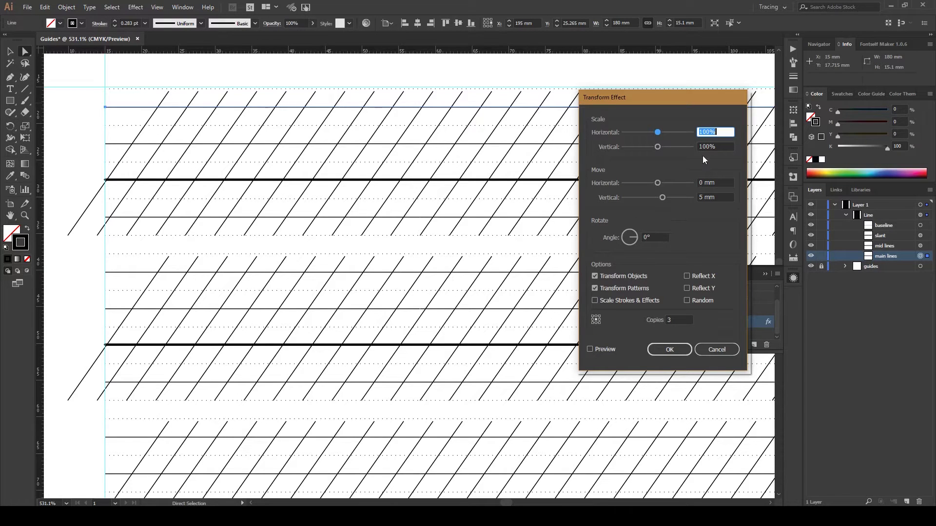
{"action": "double_click", "coordinate": [702, 197]}
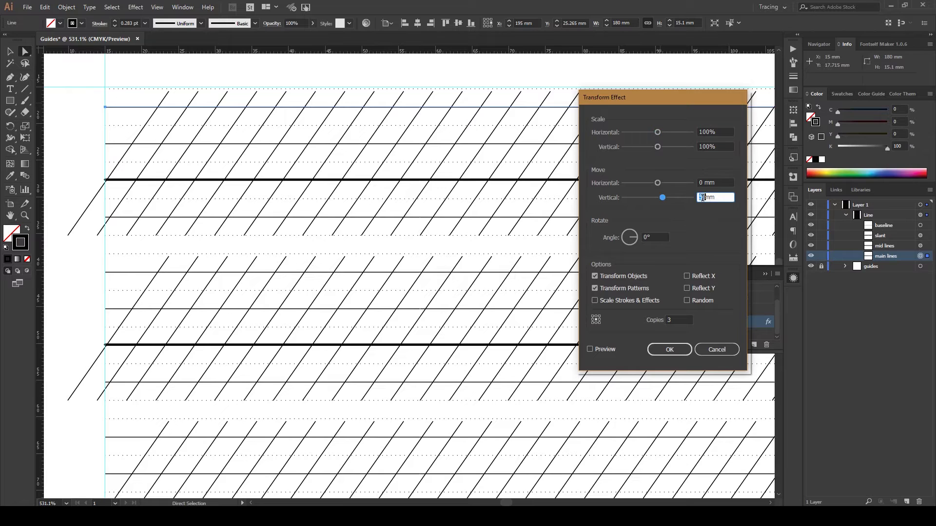
{"action": "type", "text": "8"}
{"action": "left_click", "coordinate": [714, 186]}
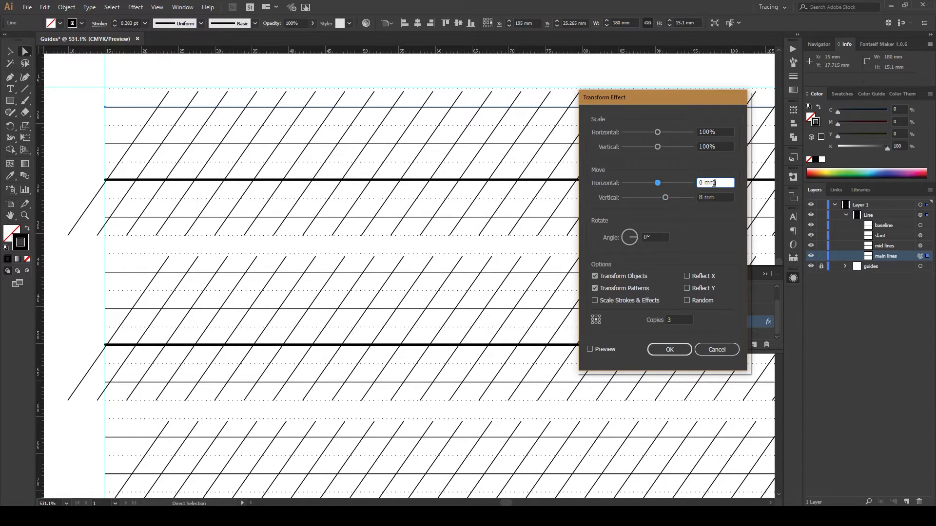
{"action": "left_click", "coordinate": [597, 348]}
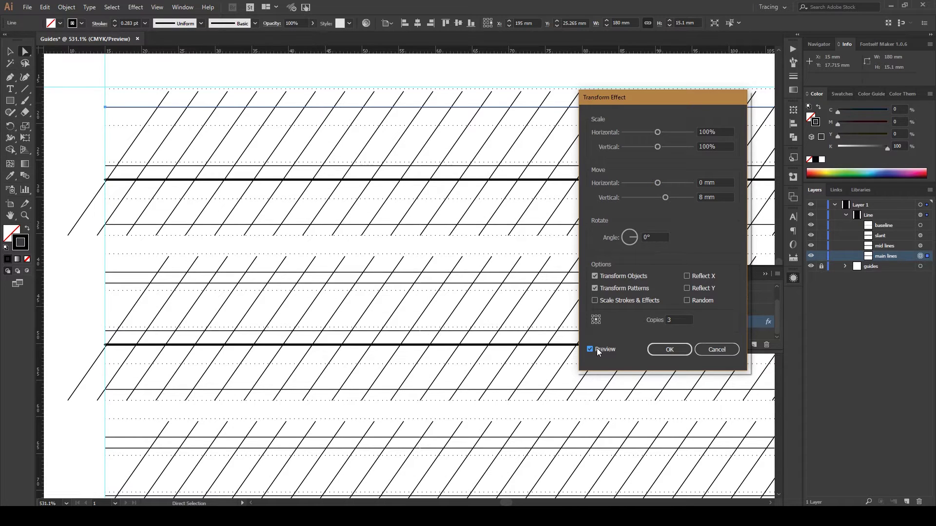
{"action": "left_click", "coordinate": [677, 349]}
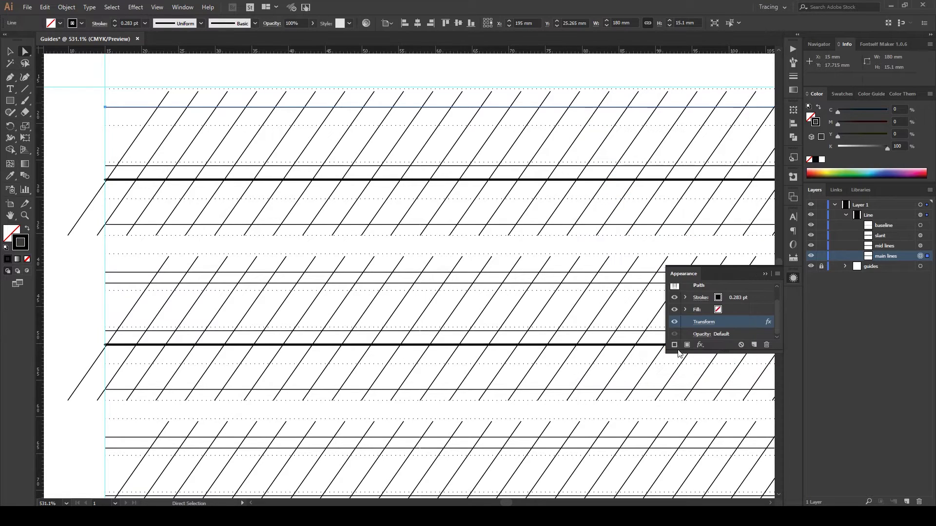
{"action": "left_click", "coordinate": [765, 276]}
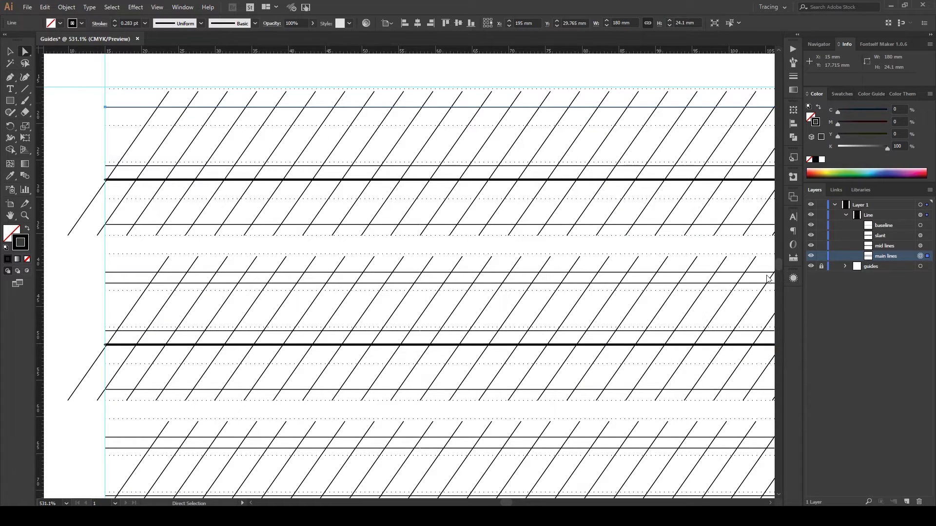
Set the dashed mid lines sublayer's Transform effect Move Vertical from 5 mm to 8 mm.
{"action": "left_click", "coordinate": [920, 246]}
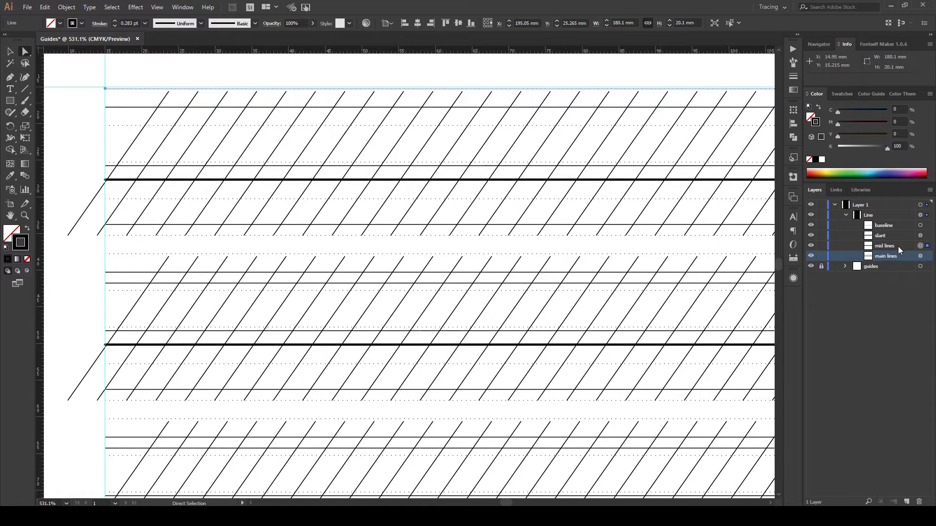
{"action": "left_click", "coordinate": [794, 278]}
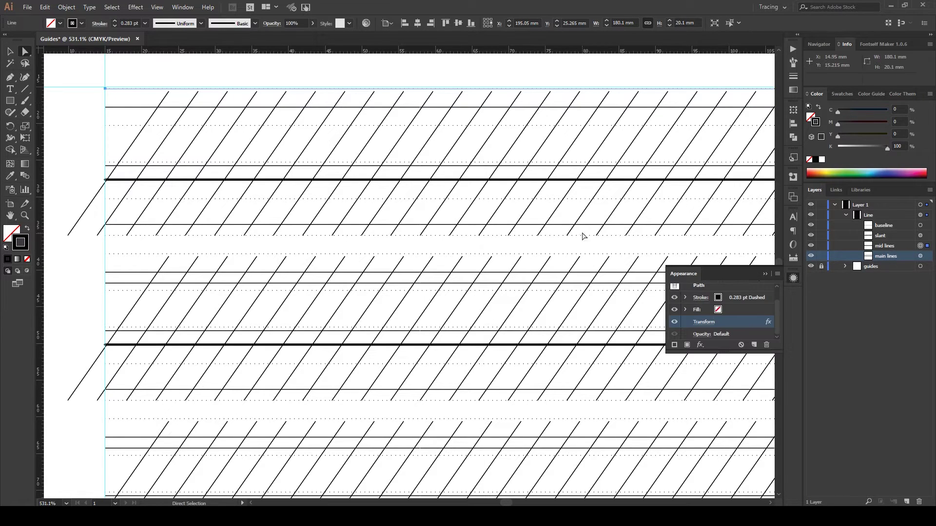
{"action": "left_click", "coordinate": [767, 324]}
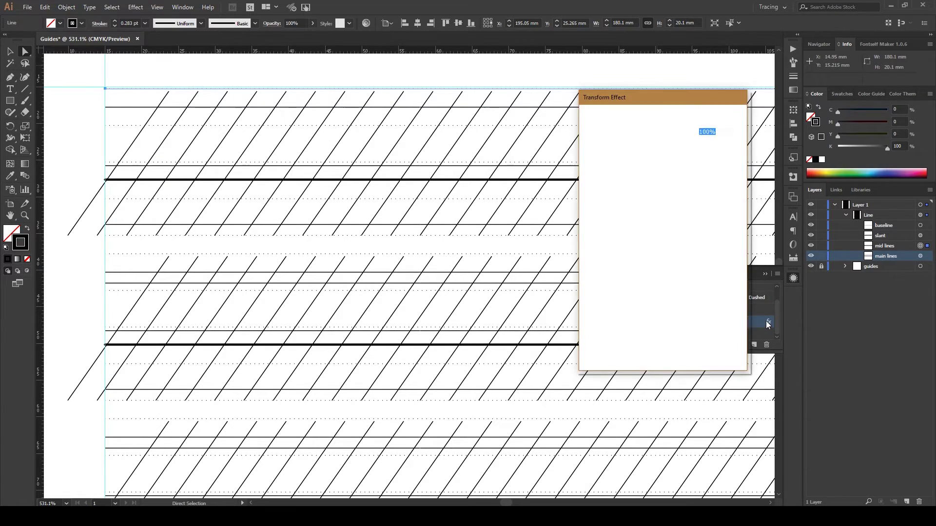
{"action": "left_click", "coordinate": [704, 197]}
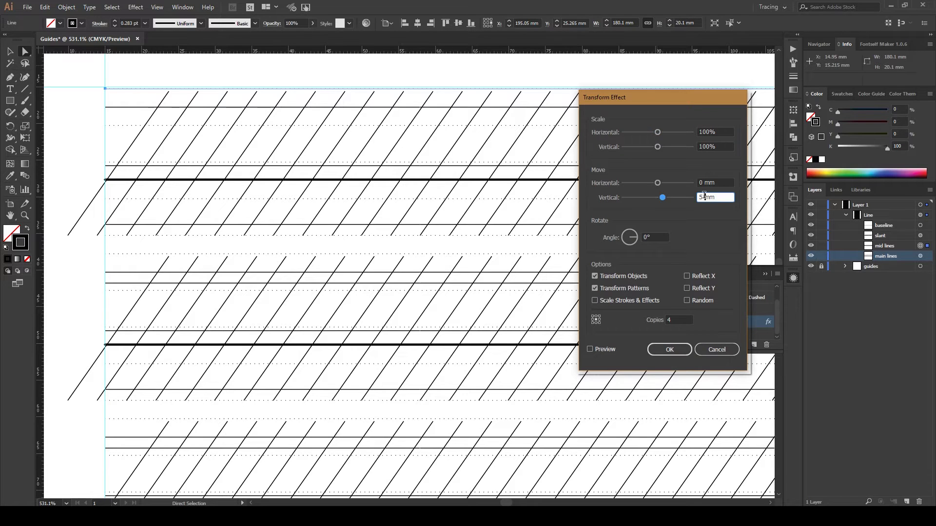
{"action": "key", "text": "BackSpace"}
{"action": "type", "text": "8"}
{"action": "left_click", "coordinate": [711, 182]}
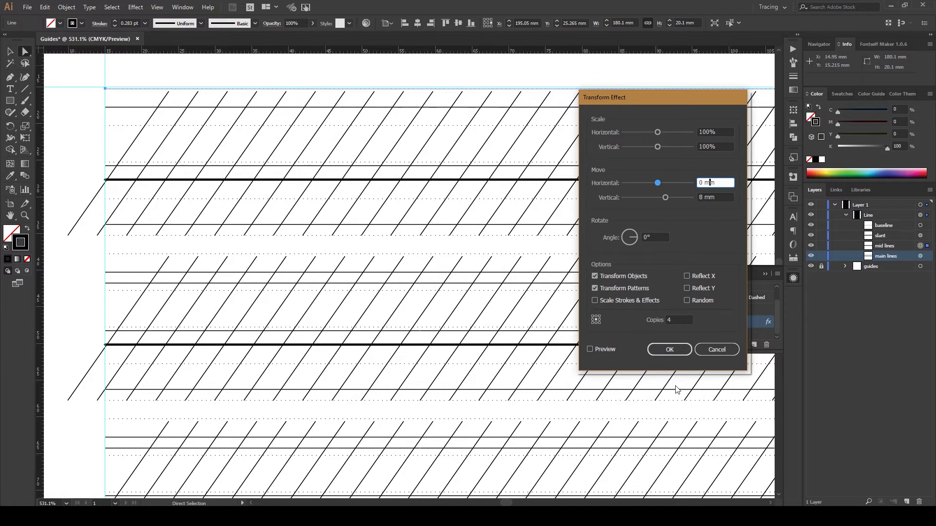
{"action": "left_click", "coordinate": [672, 350]}
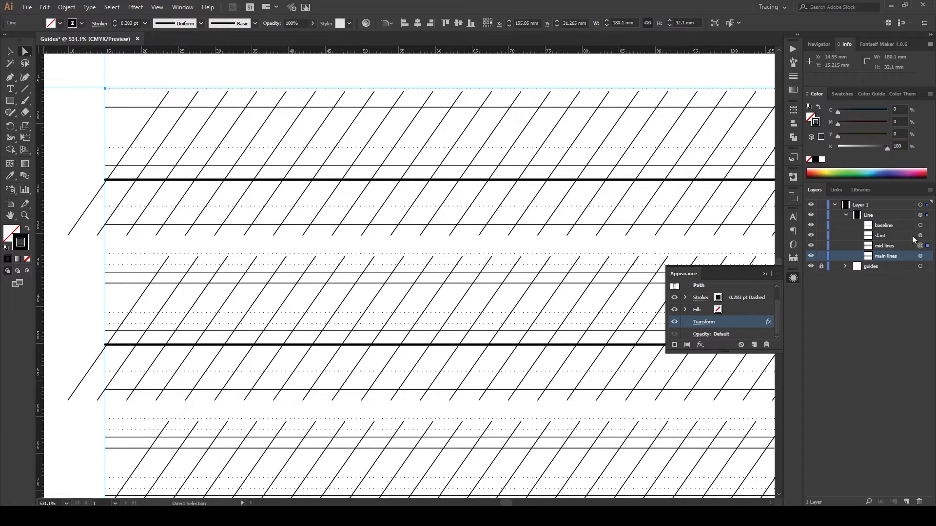
Move the selected dashed mid lines by -1.5 mm vertically using the Move dialog.
{"action": "left_click", "coordinate": [897, 245]}
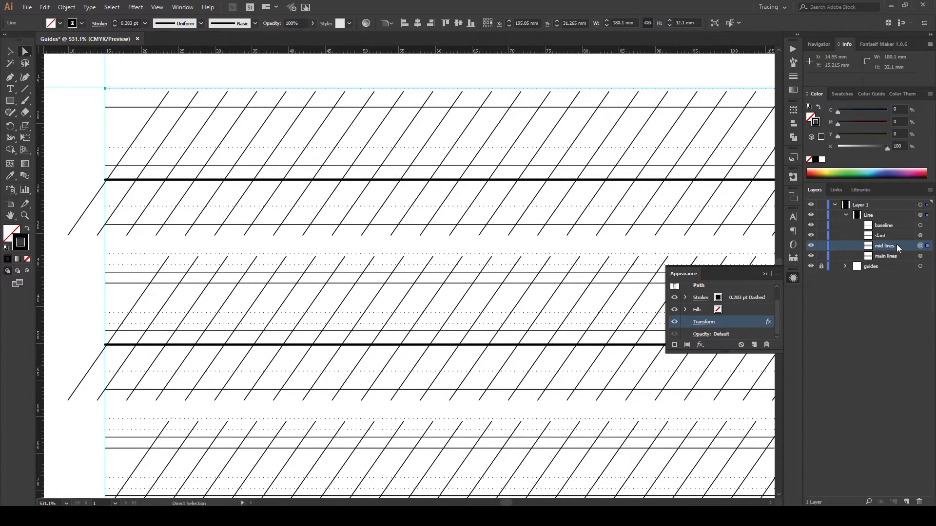
{"action": "key", "text": "Return"}
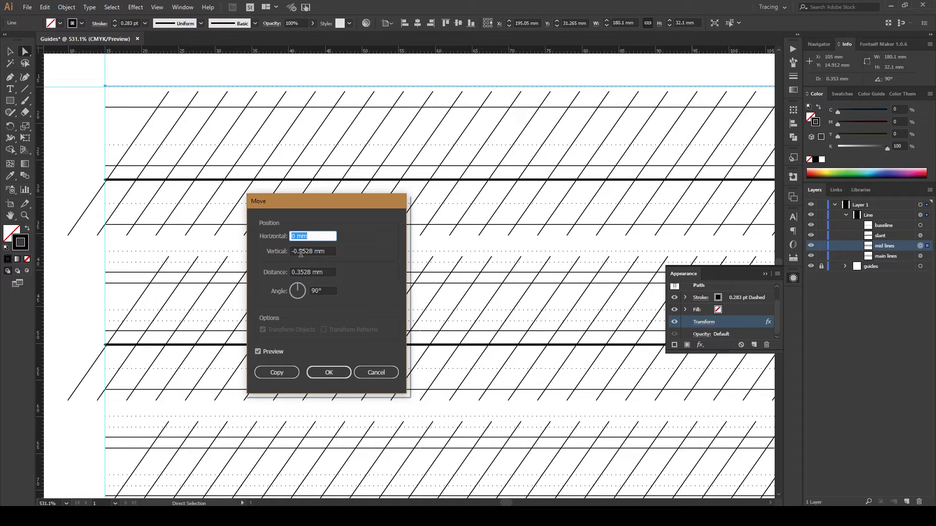
{"action": "double_click", "coordinate": [305, 251]}
{"action": "triple_click", "coordinate": [305, 251]}
{"action": "type", "text": "-1."}
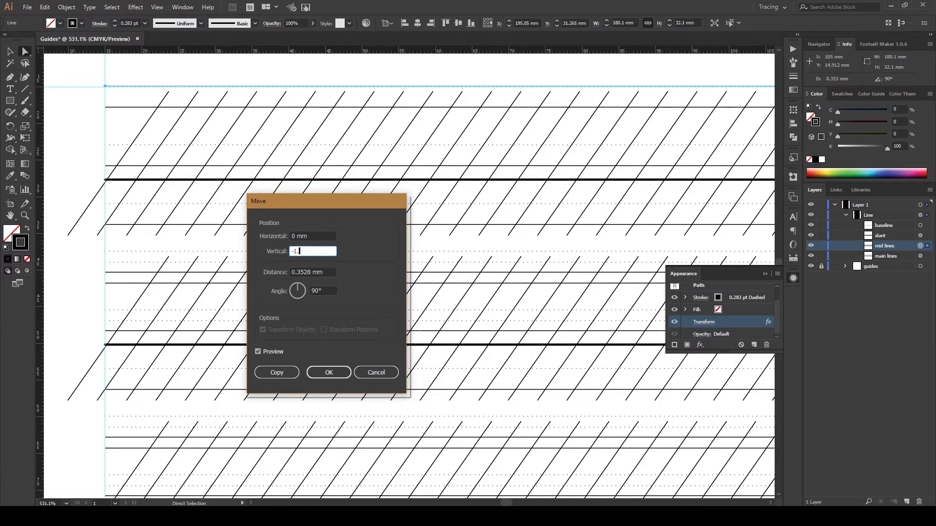
{"action": "type", "text": "5mm"}
{"action": "left_click", "coordinate": [312, 238]}
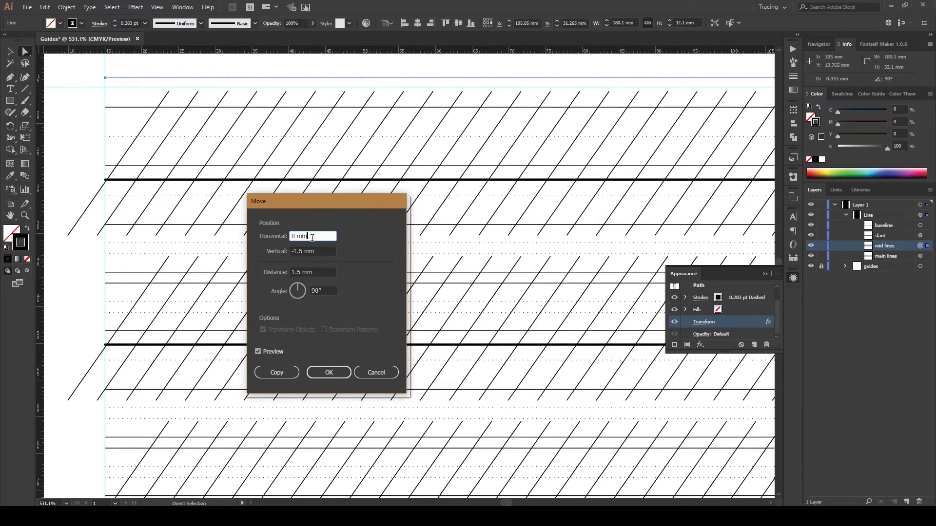
{"action": "left_click", "coordinate": [329, 372]}
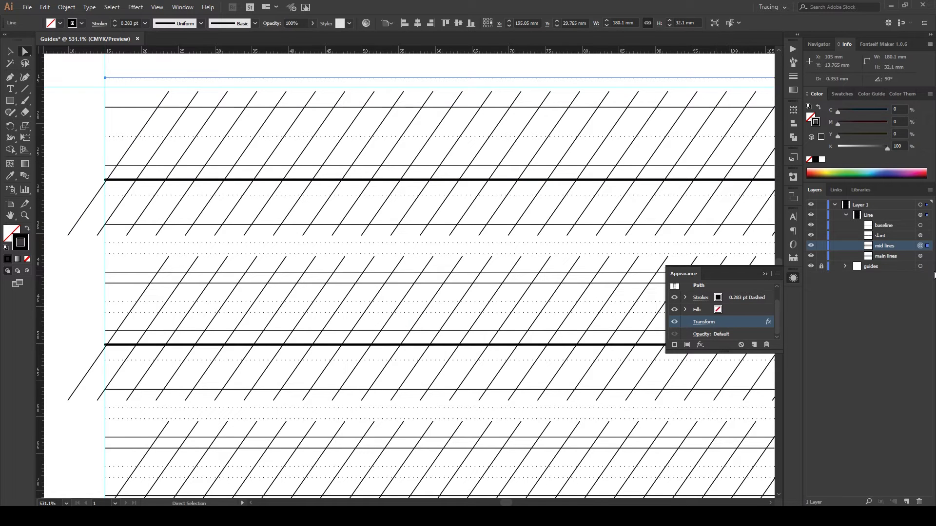
Give the whole Line group's Transform effect a 35 mm vertical move with 6 copies.
{"action": "left_click", "coordinate": [920, 214]}
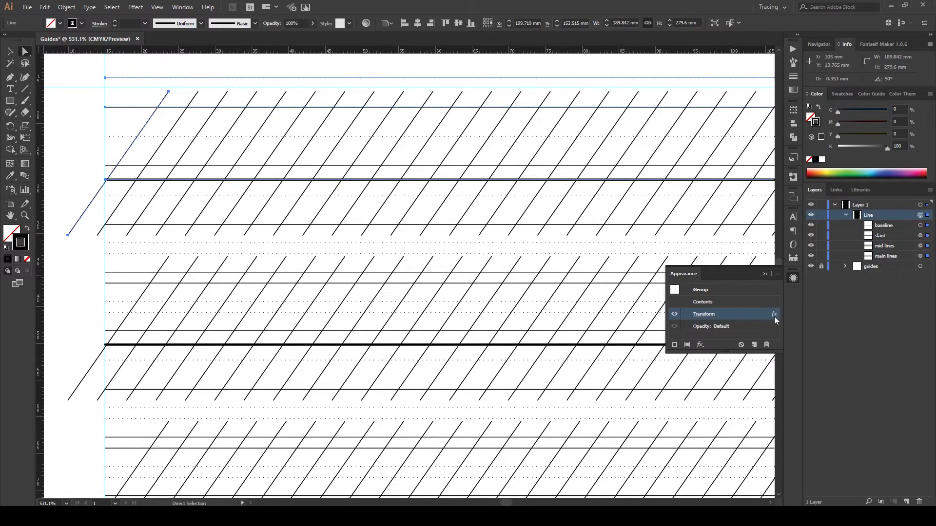
{"action": "left_click", "coordinate": [774, 314]}
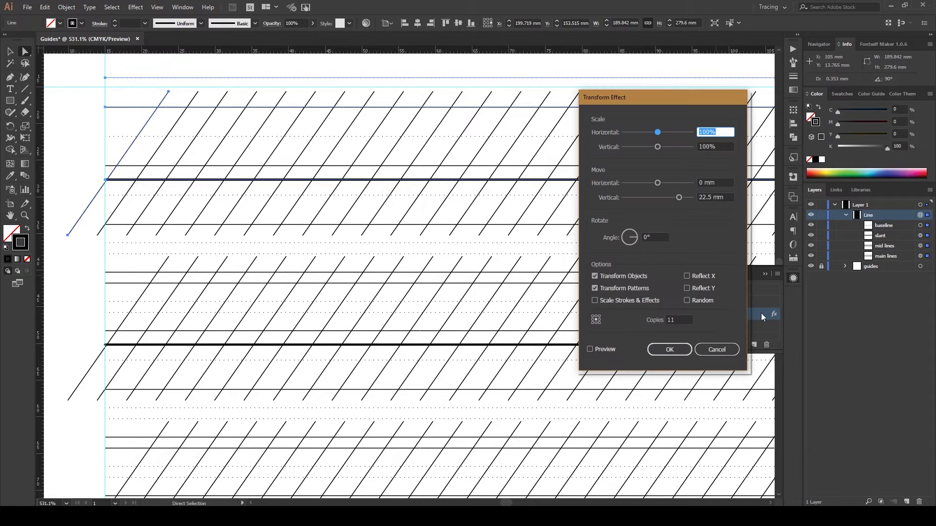
{"action": "double_click", "coordinate": [707, 197]}
{"action": "type", "text": "35"}
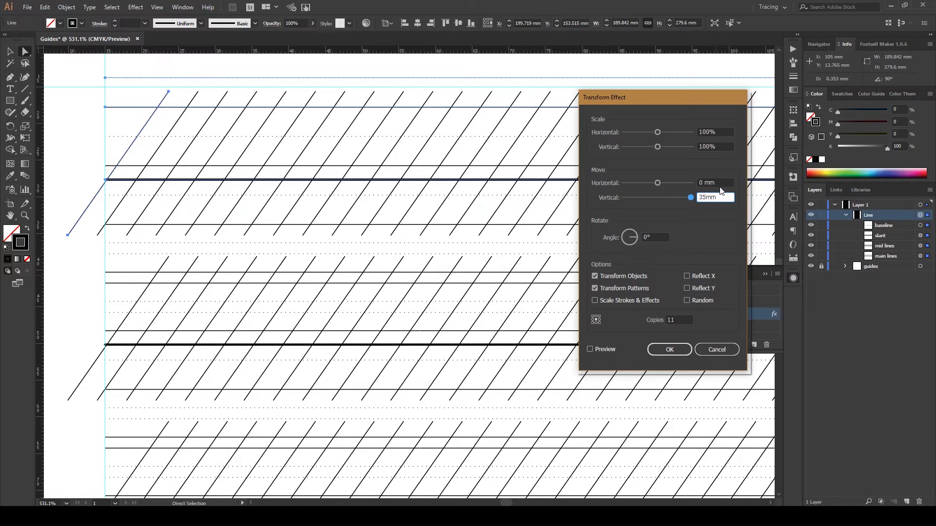
{"action": "left_click", "coordinate": [720, 182]}
{"action": "left_click", "coordinate": [598, 351]}
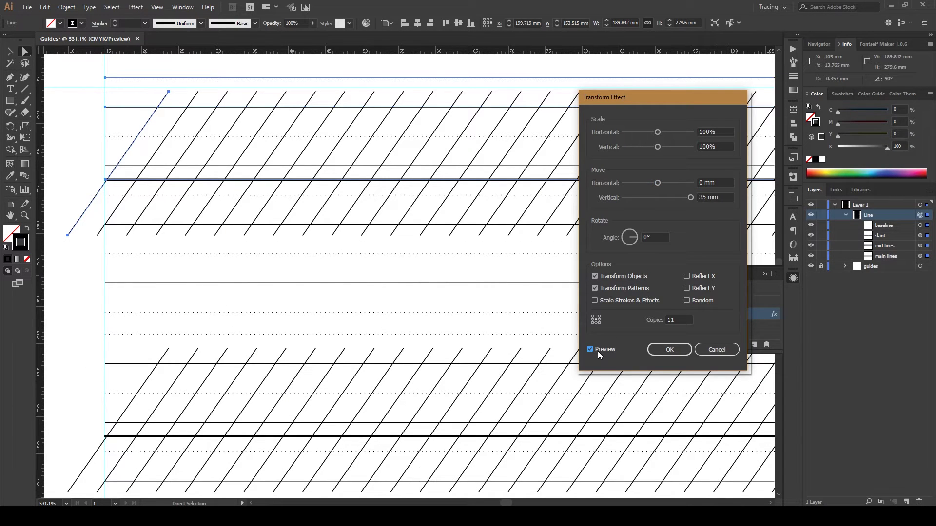
{"action": "double_click", "coordinate": [678, 319]}
{"action": "type", "text": "6"}
{"action": "left_click", "coordinate": [729, 197]}
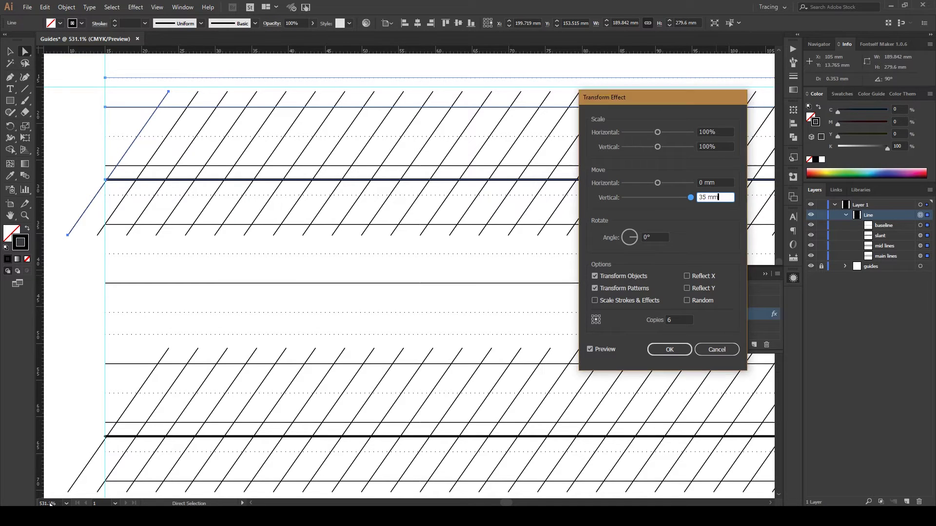
{"action": "left_click", "coordinate": [681, 352]}
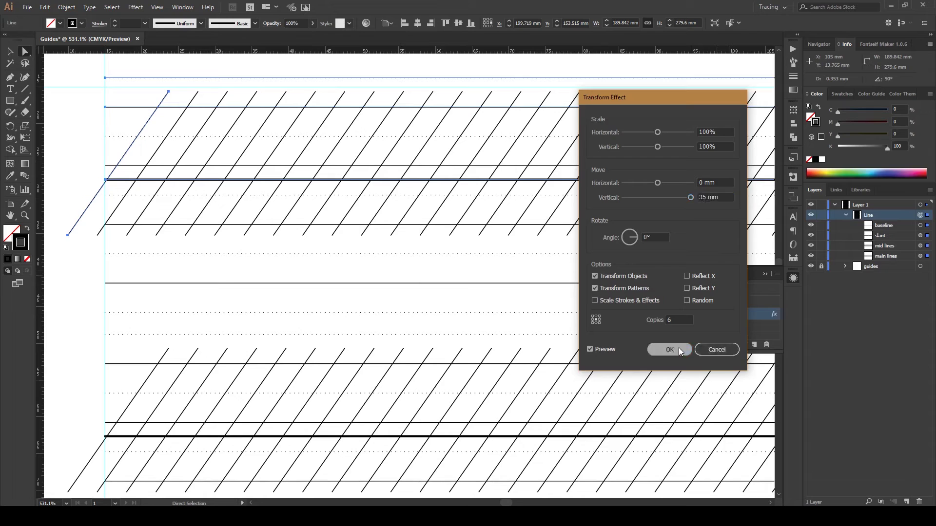
Raise the group Transform effect copies to 7 with live preview on.
{"action": "key", "text": "ctrl+0"}
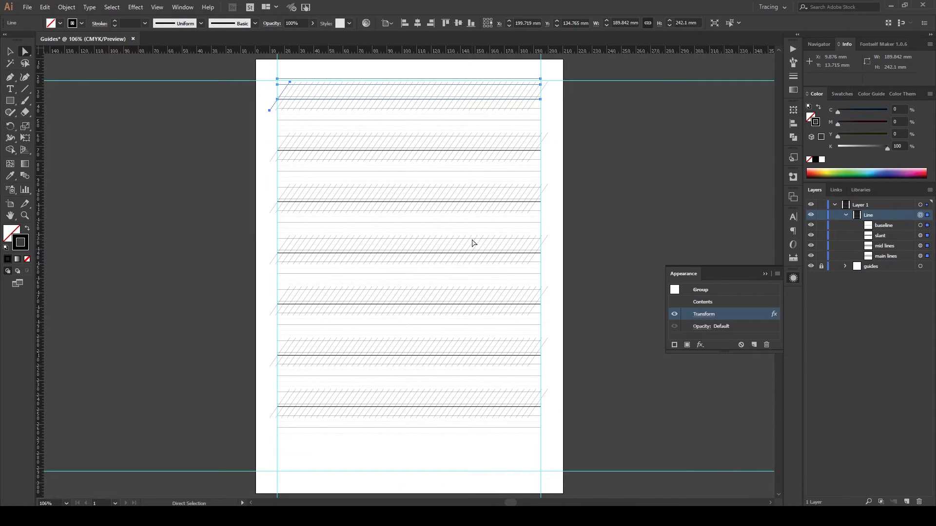
{"action": "left_click", "coordinate": [772, 314]}
{"action": "left_click", "coordinate": [674, 322]}
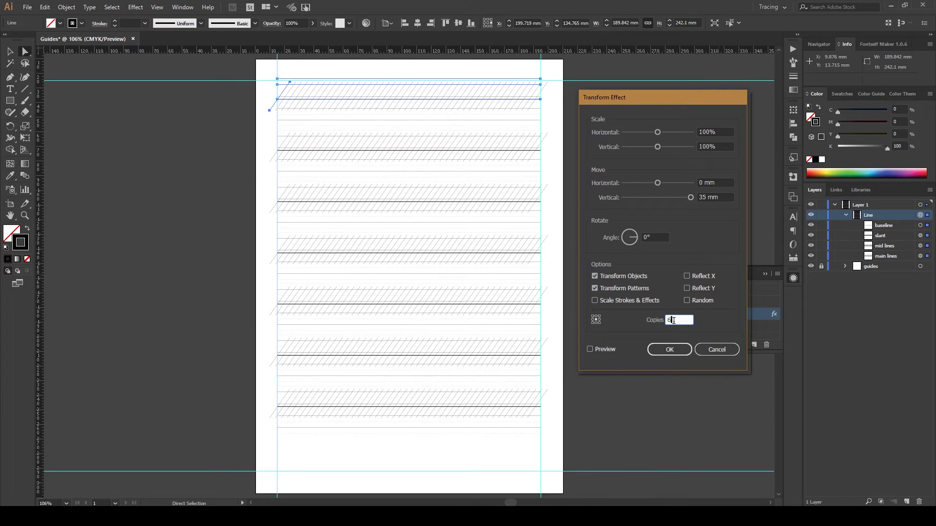
{"action": "type", "text": "7"}
{"action": "left_click", "coordinate": [710, 197]}
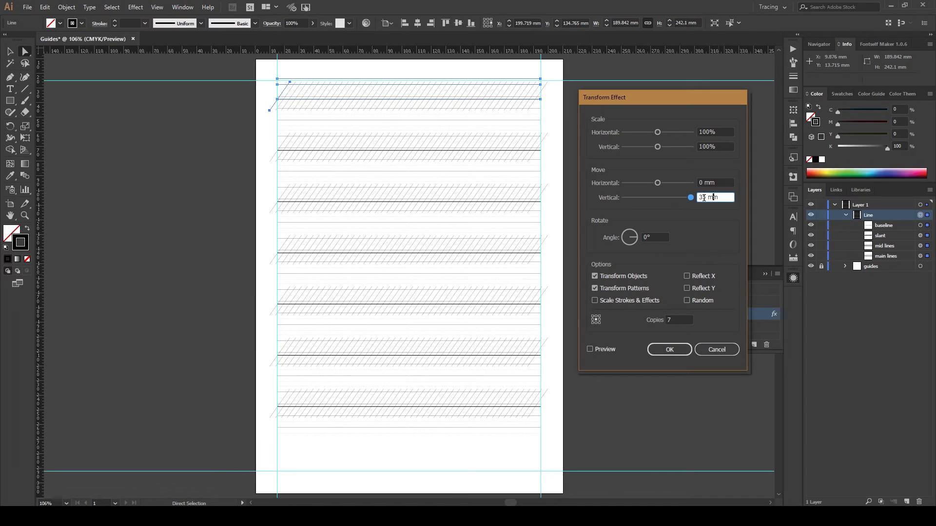
{"action": "left_click", "coordinate": [610, 350]}
Try 33 mm vertical spacing, settle on 34 mm, and apply the effect.
{"action": "left_click", "coordinate": [708, 197]}
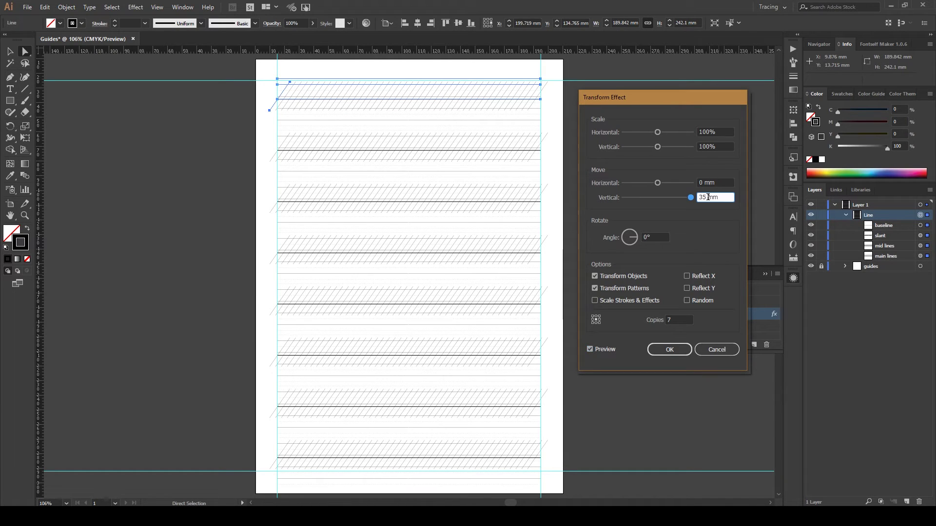
{"action": "key", "text": "BackSpace"}
{"action": "type", "text": "3"}
{"action": "left_click", "coordinate": [713, 180]}
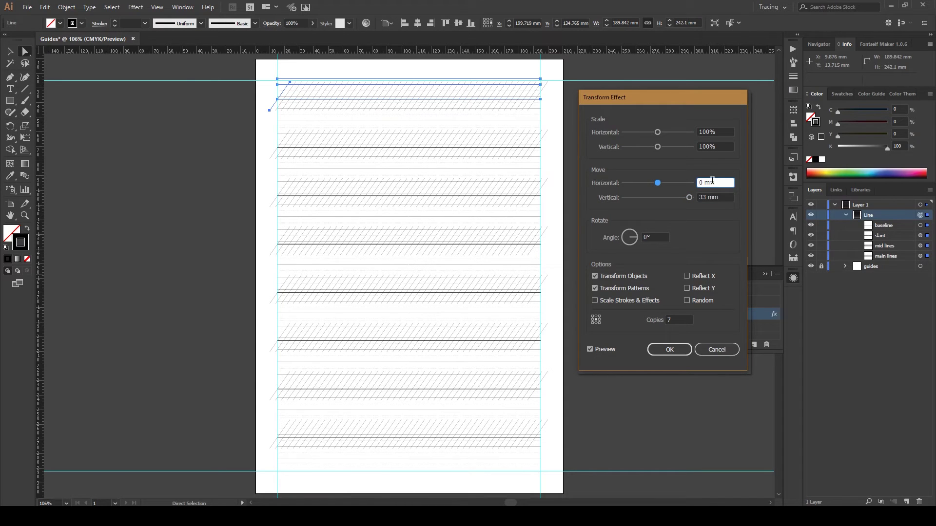
{"action": "left_click", "coordinate": [707, 197]}
{"action": "key", "text": "BackSpace"}
{"action": "type", "text": "4"}
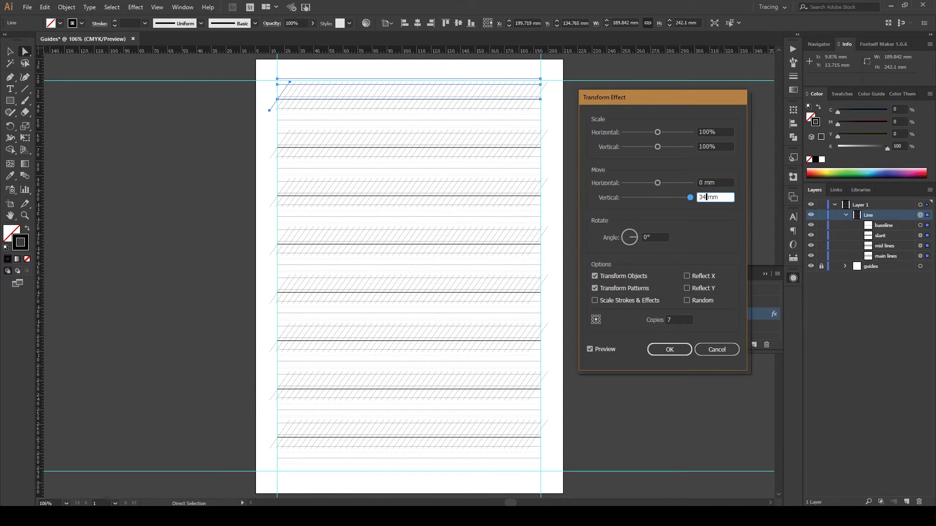
{"action": "left_click", "coordinate": [705, 182]}
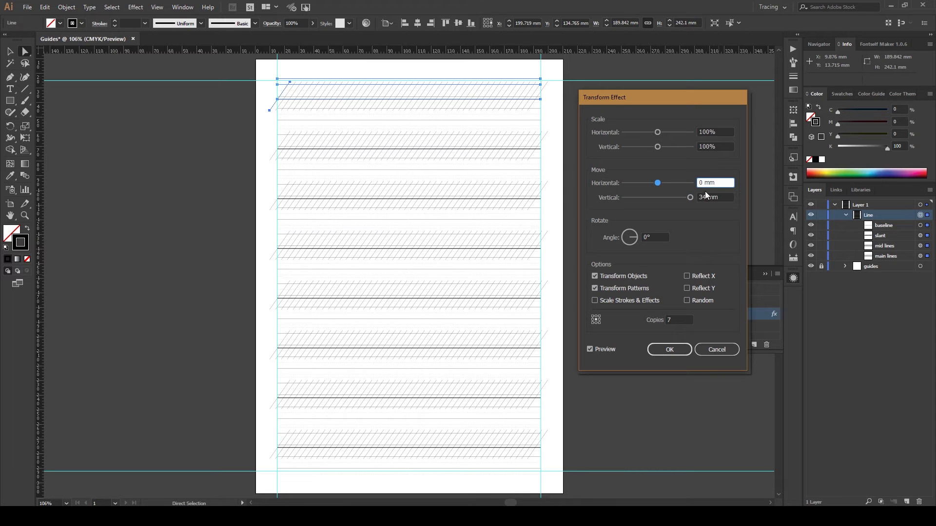
{"action": "left_click", "coordinate": [669, 349]}
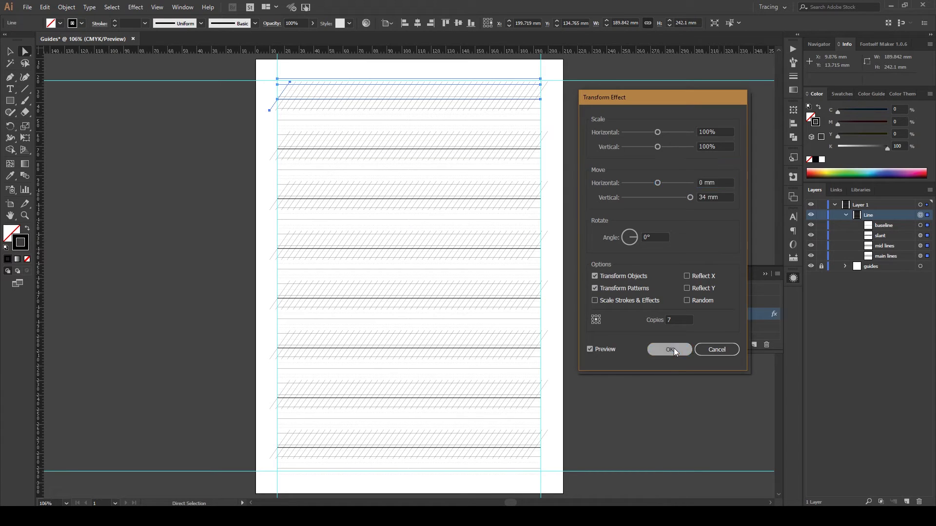
{"action": "left_click", "coordinate": [764, 274]}
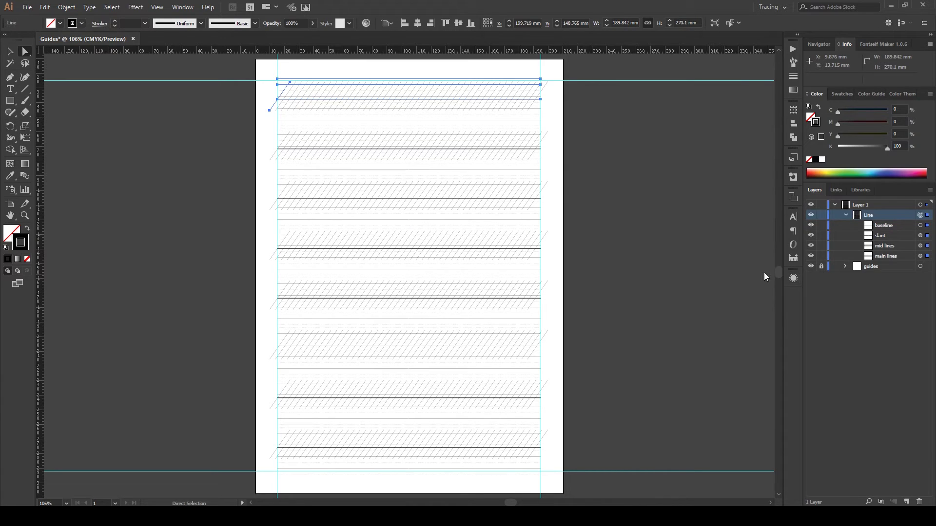
Inspect the slant lines up close, hide the slant sublayer, and select the baseline sublayer.
{"action": "left_click", "coordinate": [920, 236]}
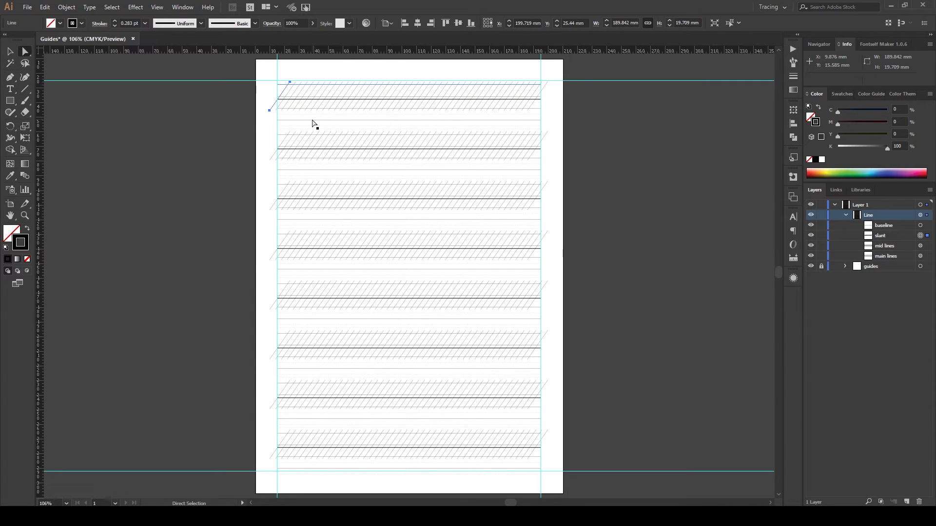
{"action": "key", "text": "z"}
{"action": "left_click_drag", "start_coordinate": [261, 75], "coordinate": [320, 138]}
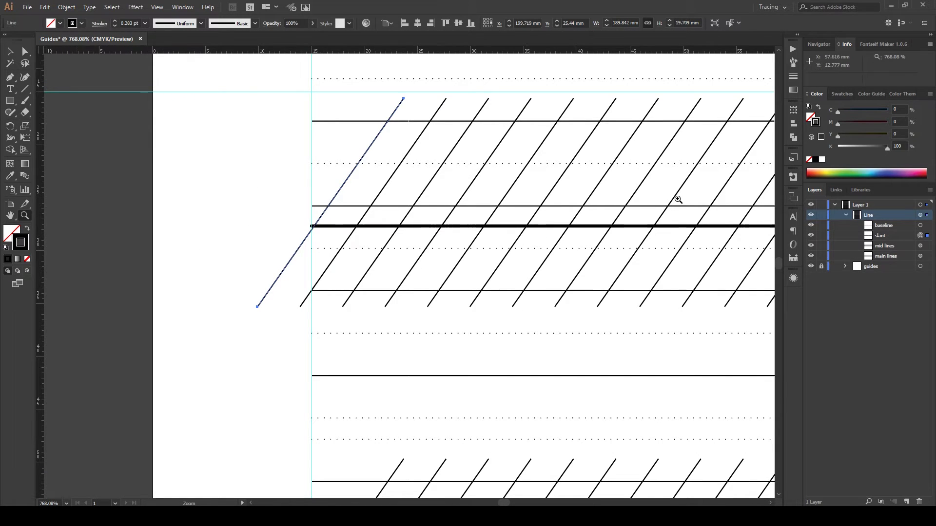
{"action": "key", "text": "ctrl+0"}
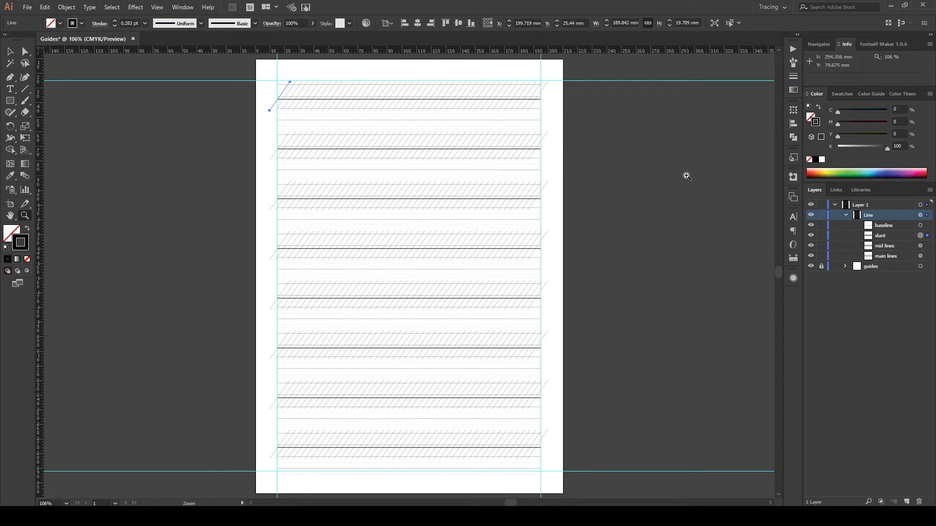
{"action": "left_click_drag", "start_coordinate": [265, 70], "coordinate": [555, 149]}
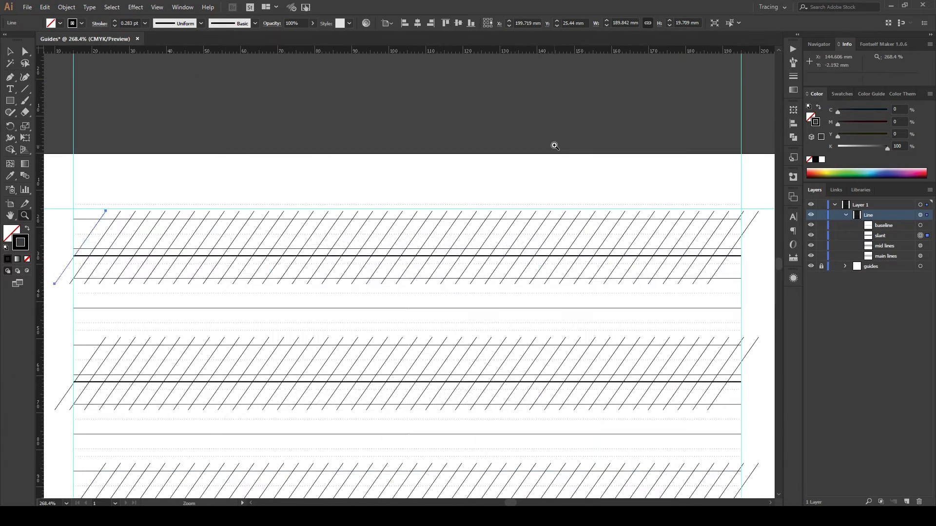
{"action": "left_click", "coordinate": [810, 236]}
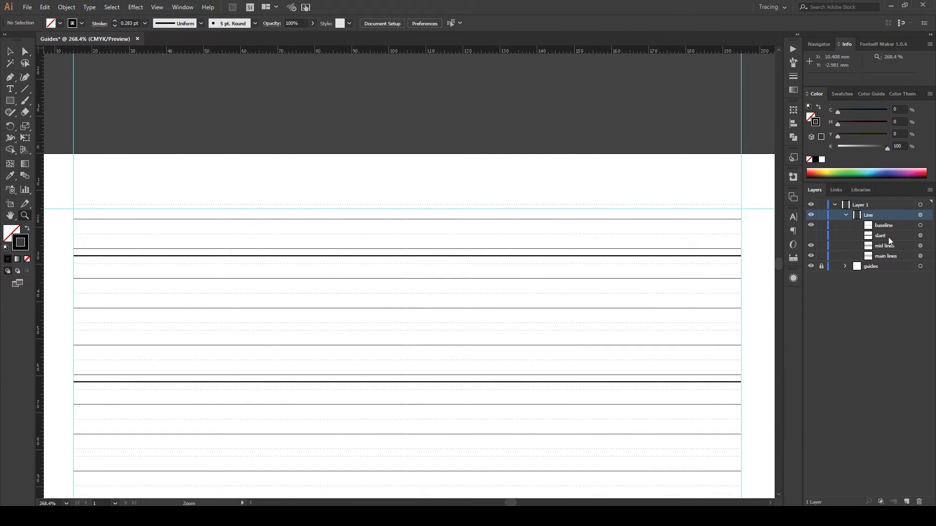
{"action": "left_click", "coordinate": [889, 229]}
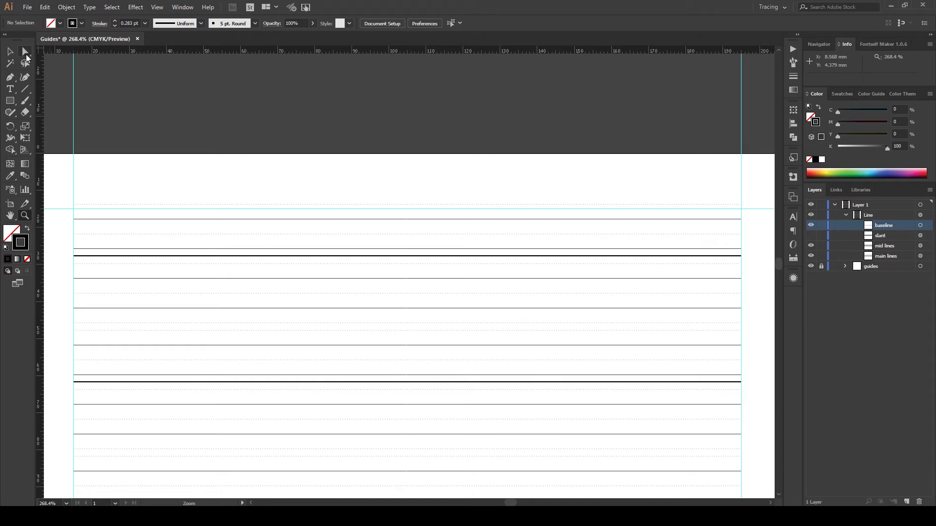
{"action": "left_click", "coordinate": [12, 52]}
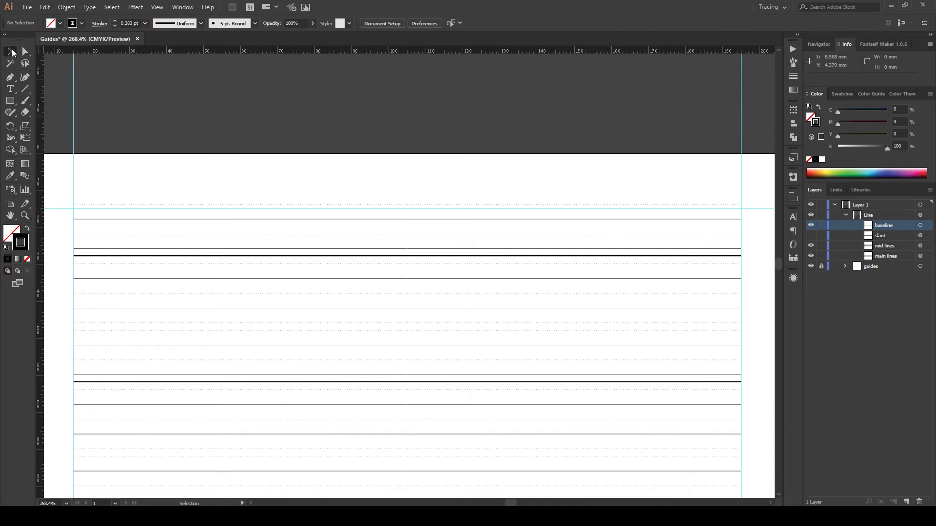
Nudge the bold baseline down to about 33.65 mm with arrow keys, then deselect.
{"action": "left_click", "coordinate": [921, 227]}
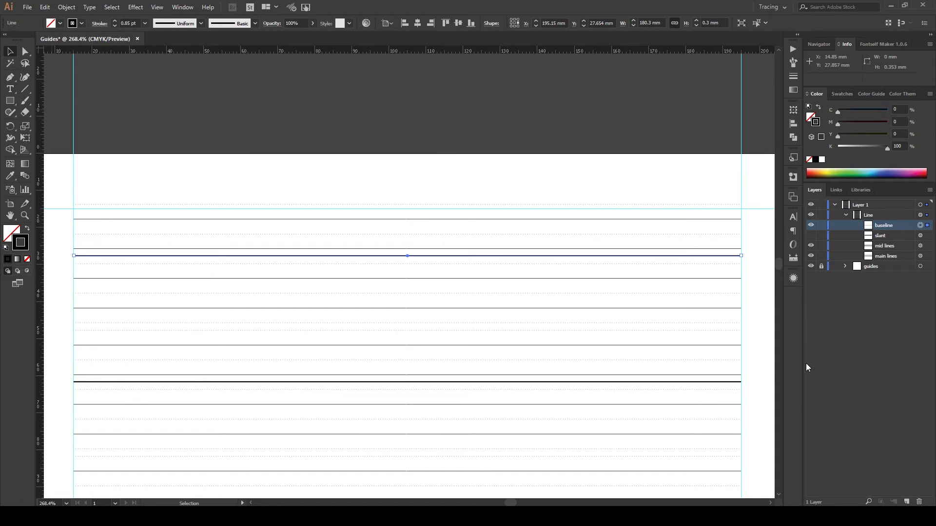
{"action": "key", "text": "Down"}
{"action": "key", "text": "Down"}
{"action": "key", "text": "Down"}
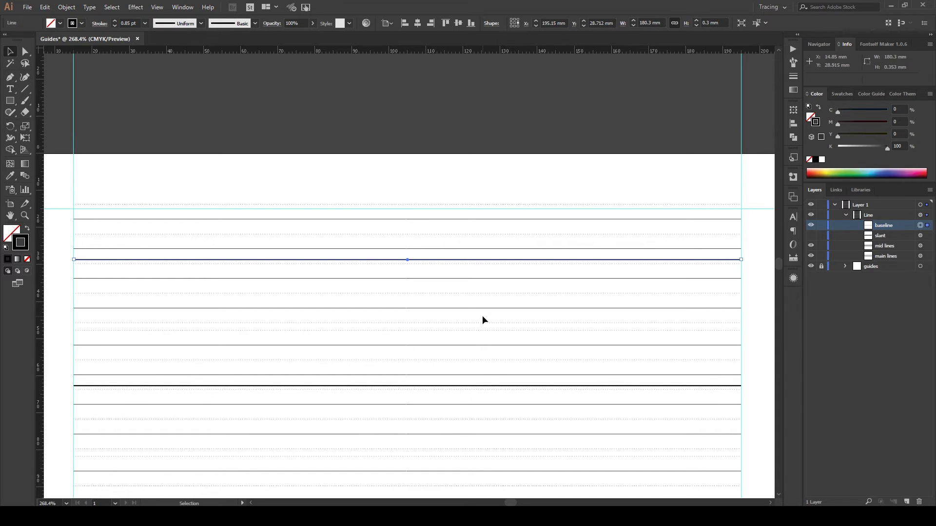
{"action": "key", "text": "Down"}
{"action": "key", "text": "Down"}
{"action": "key", "text": "Down"}
{"action": "key", "text": "Down"}
{"action": "key", "text": "Down"}
{"action": "key", "text": "Down"}
{"action": "key", "text": "Down"}
{"action": "key", "text": "Down"}
{"action": "key", "text": "Down"}
{"action": "key", "text": "Down"}
{"action": "key", "text": "Down"}
{"action": "key", "text": "Down"}
{"action": "key", "text": "Down"}
{"action": "key", "text": "Up"}
{"action": "key", "text": "Up"}
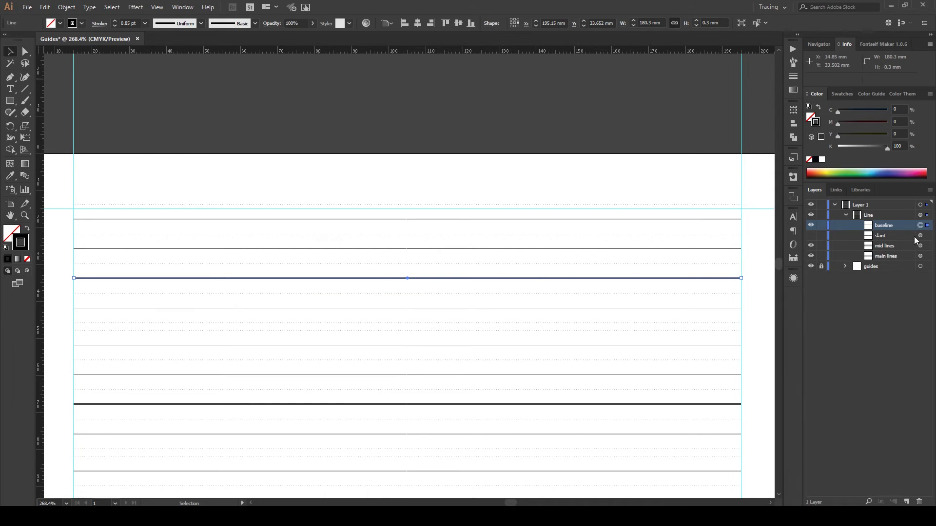
{"action": "key", "text": "ctrl+shift+a"}
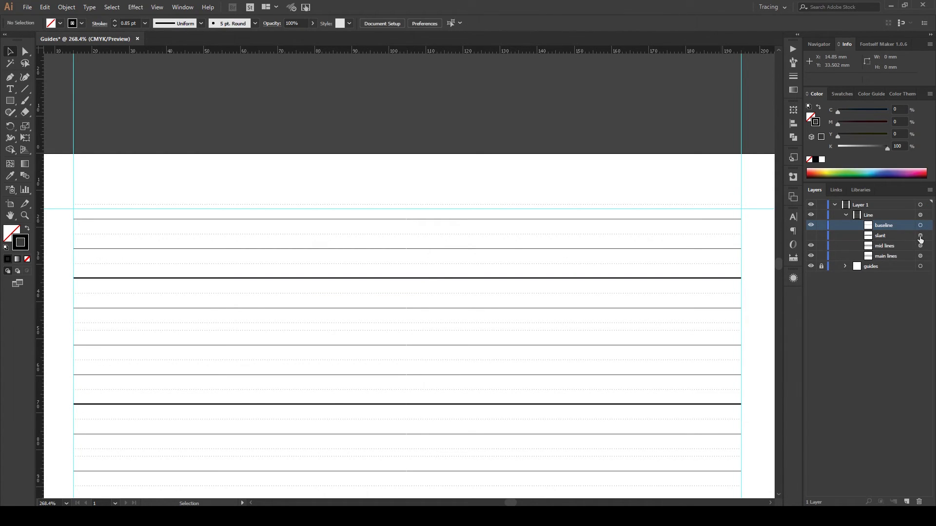
Show the slant lines again and drag the slant line down to the new baseline.
{"action": "left_click", "coordinate": [811, 235]}
{"action": "left_click", "coordinate": [920, 236]}
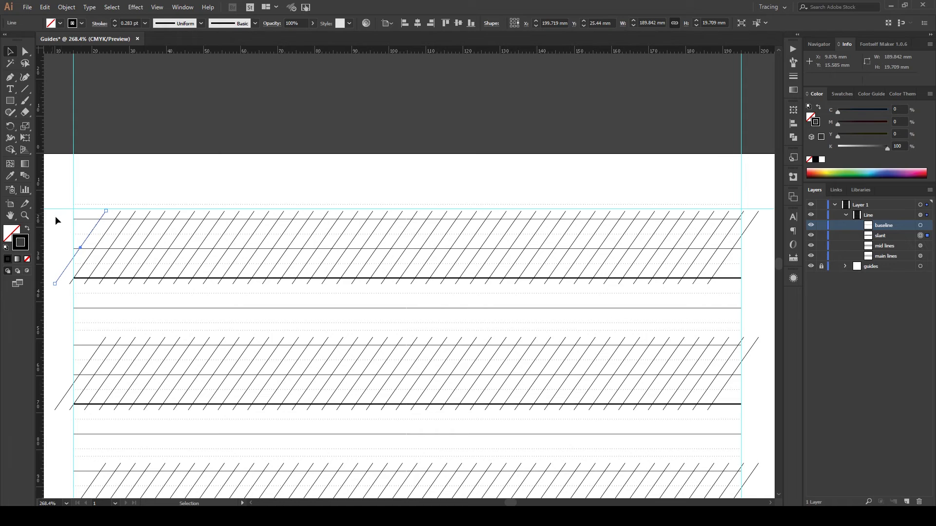
{"action": "left_click_drag", "start_coordinate": [80, 249], "coordinate": [83, 279]}
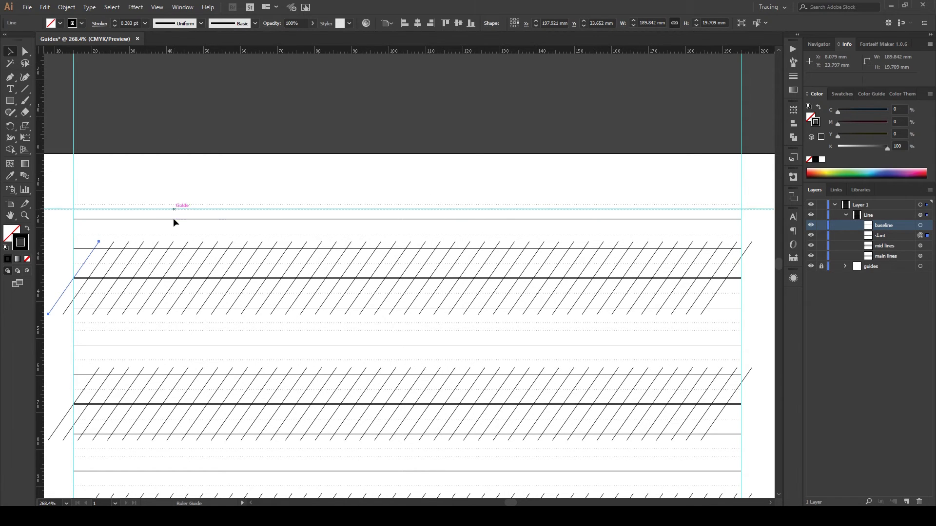
Turn the top horizontal line into a guide and add a second guide below the first row.
{"action": "left_click", "coordinate": [172, 204]}
{"action": "key", "text": "ctrl+5"}
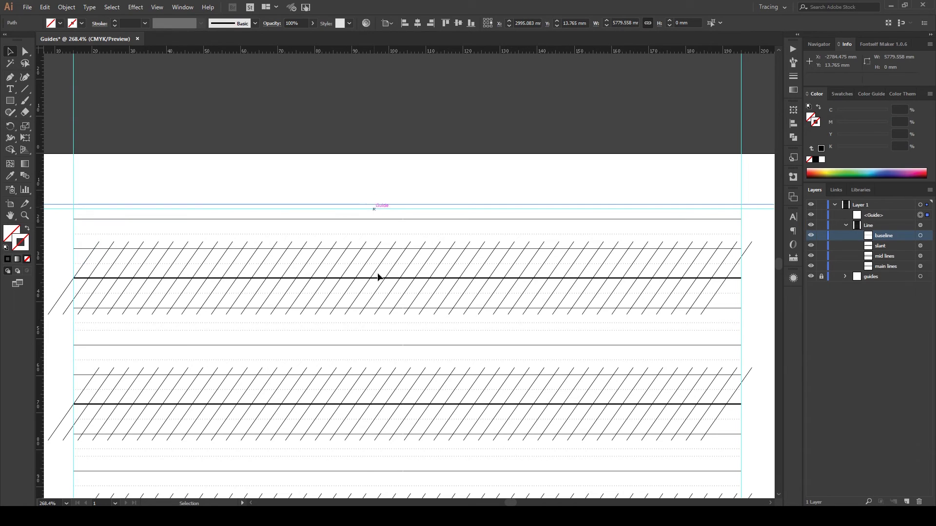
{"action": "left_click", "coordinate": [252, 504]}
{"action": "left_click", "coordinate": [271, 83]}
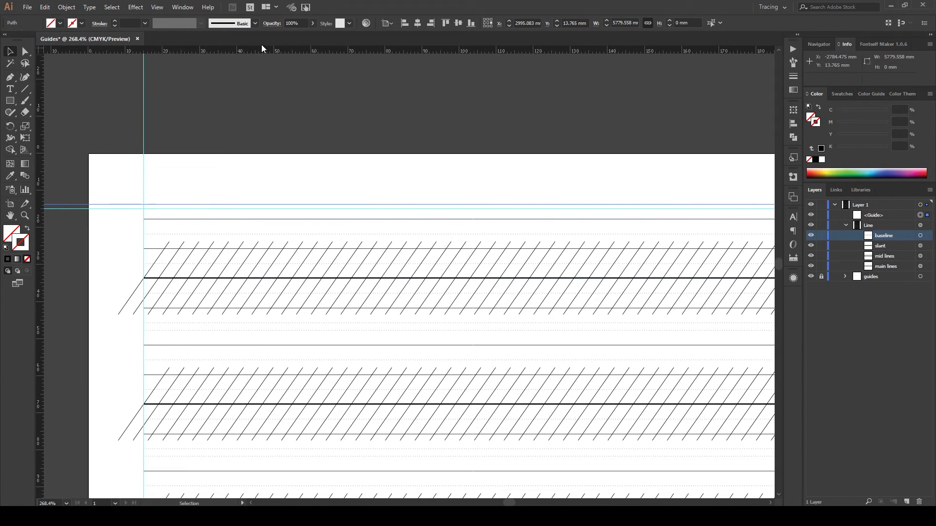
{"action": "left_click_drag", "start_coordinate": [261, 54], "coordinate": [227, 323]}
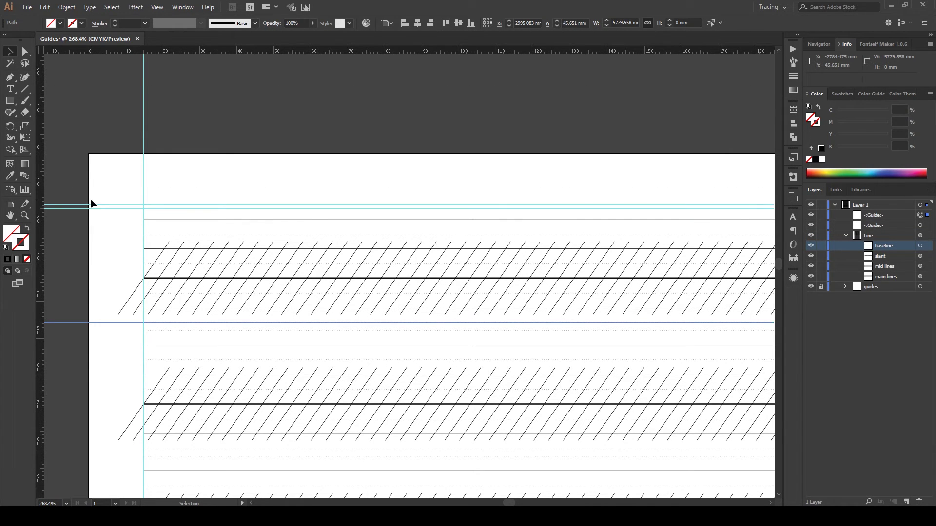
{"action": "left_click", "coordinate": [133, 297]}
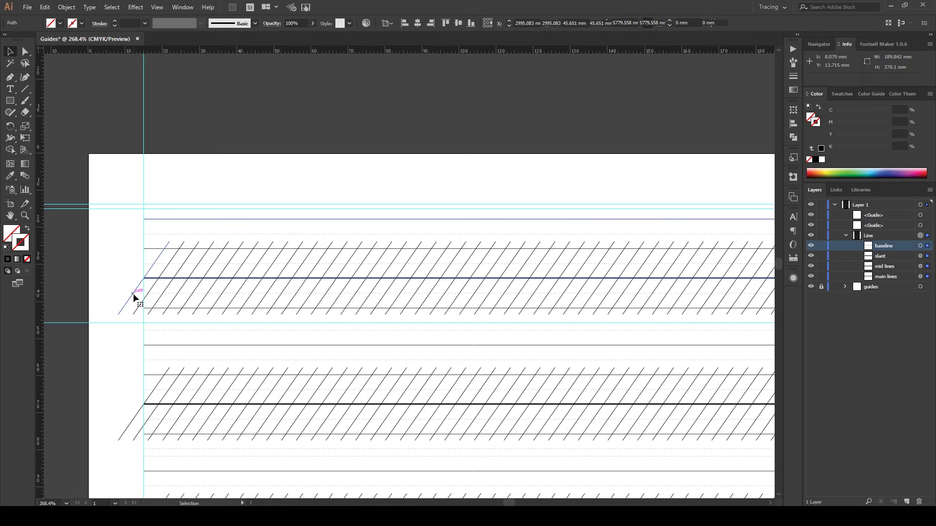
{"action": "left_click", "coordinate": [920, 256]}
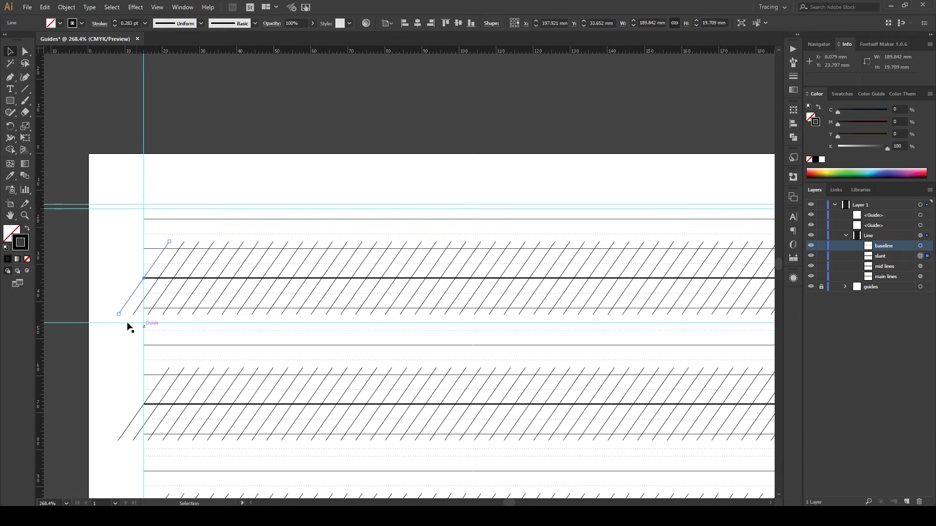
Stretch the slant line's endpoints to the lower and upper guides, about 31.9 mm tall.
{"action": "left_click_drag", "start_coordinate": [118, 313], "coordinate": [112, 323]}
{"action": "left_click_drag", "start_coordinate": [169, 241], "coordinate": [196, 204]}
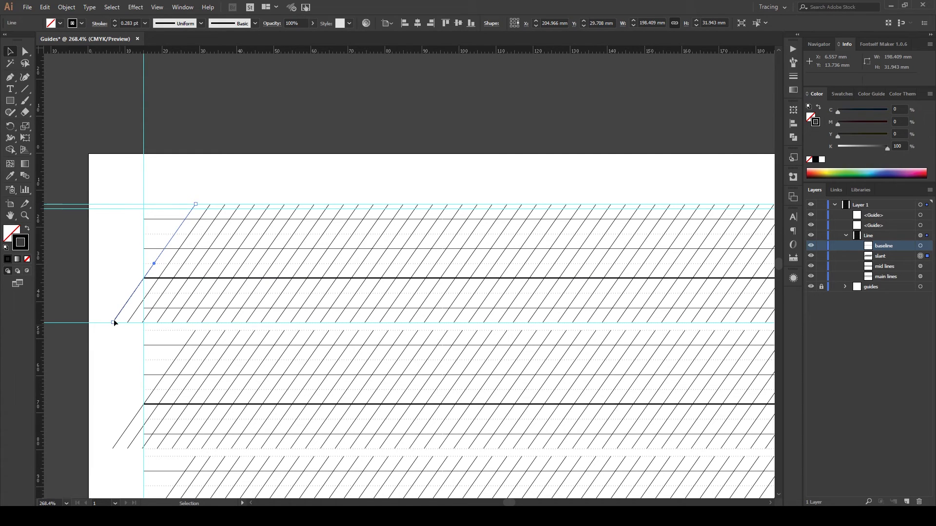
{"action": "key", "text": "ctrl+0"}
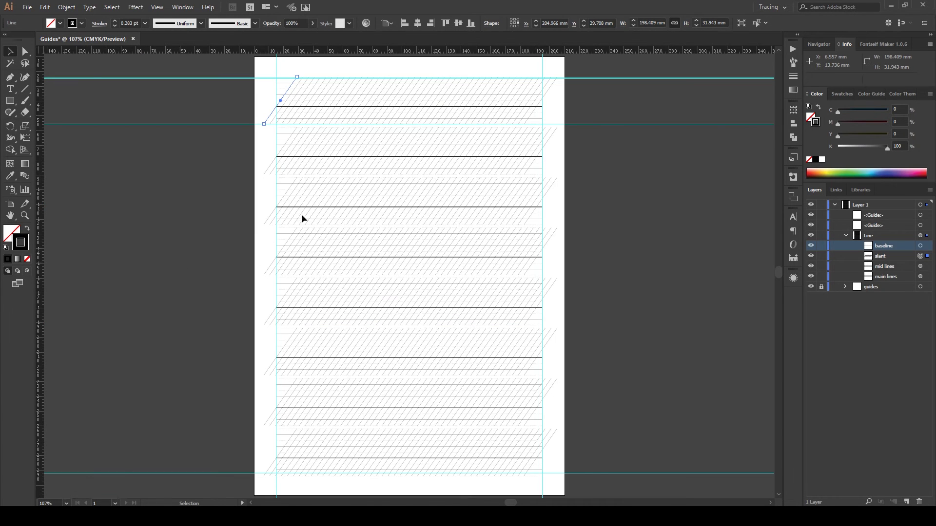
Change the slant line's Transform effect to a 7 mm horizontal move, previewing 22 copies.
{"action": "left_click", "coordinate": [793, 278]}
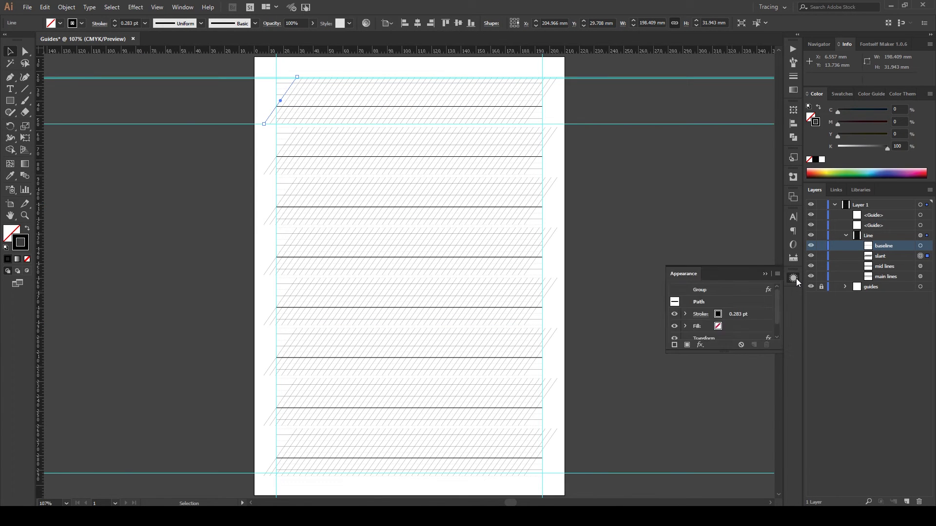
{"action": "scroll", "coordinate": [778, 313], "scroll_direction": "down", "scroll_amount": 1}
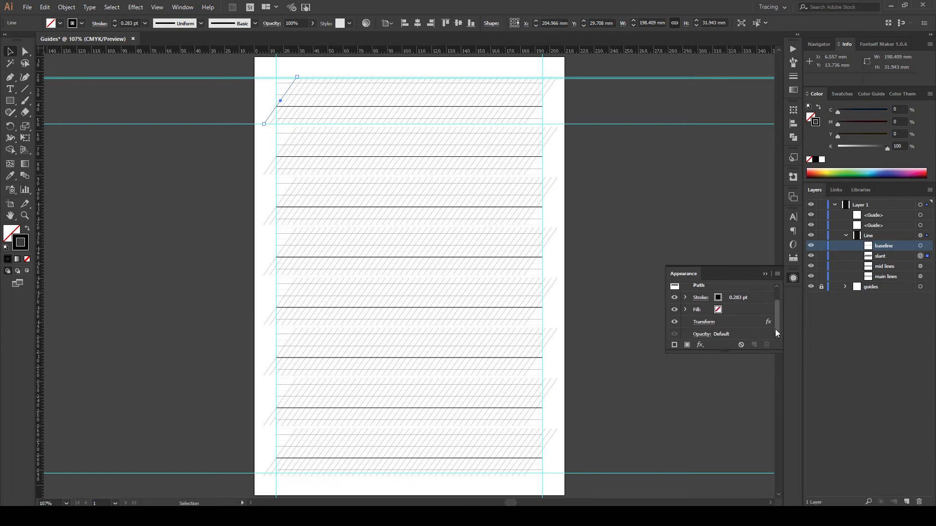
{"action": "left_click", "coordinate": [770, 322]}
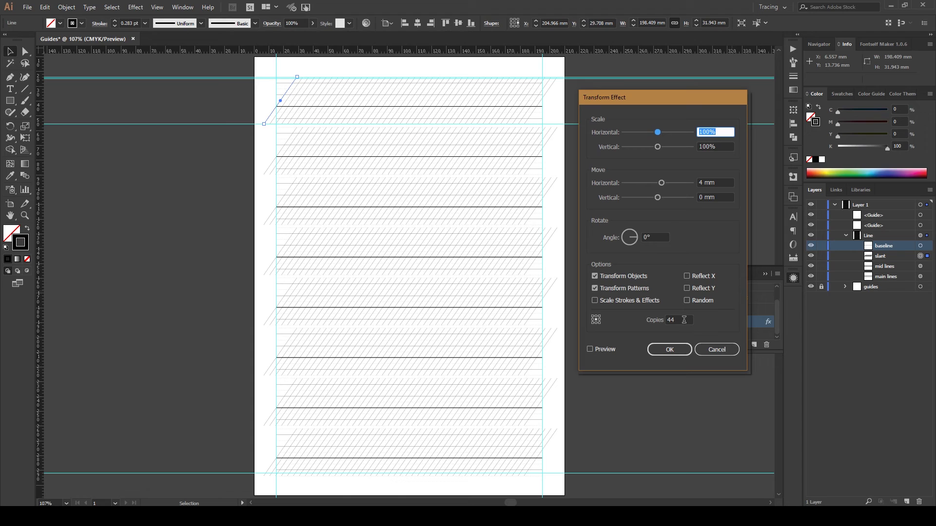
{"action": "left_click", "coordinate": [705, 182]}
{"action": "key", "text": "BackSpace"}
{"action": "type", "text": "7"}
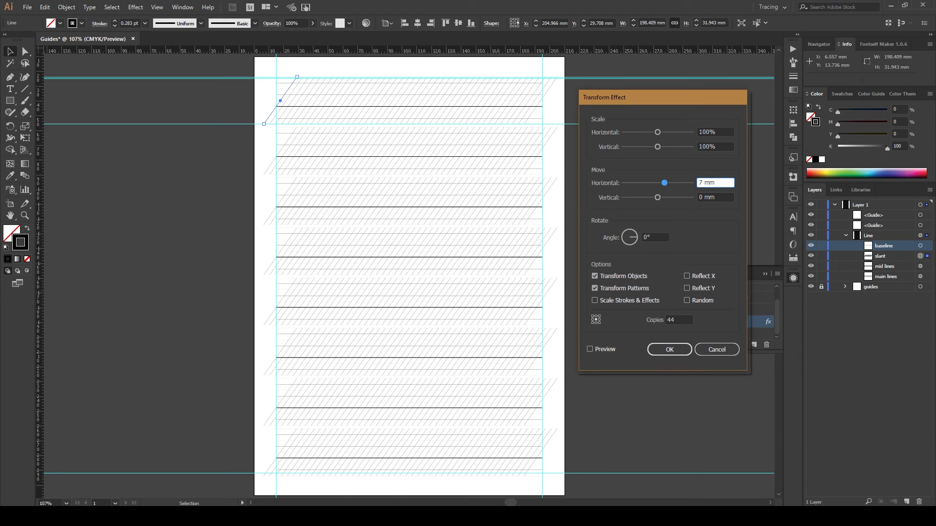
{"action": "double_click", "coordinate": [679, 321]}
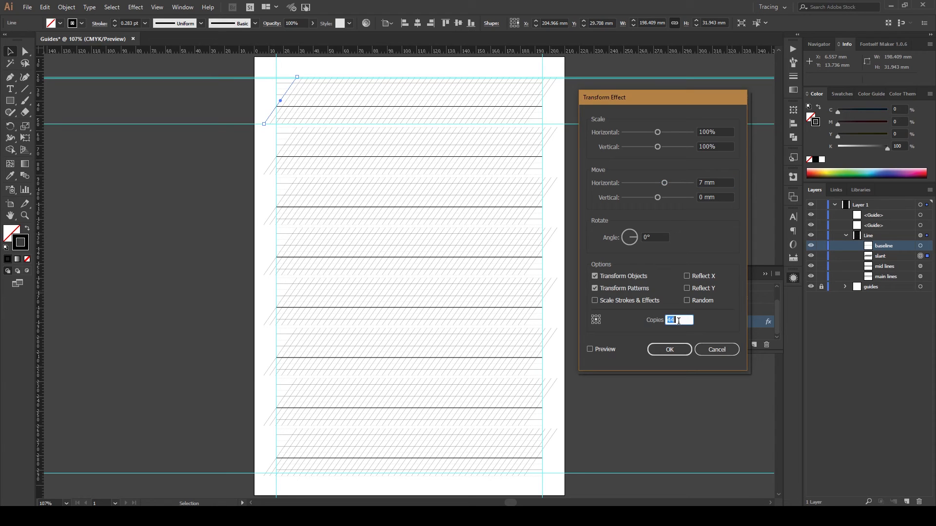
{"action": "type", "text": "22"}
{"action": "left_click", "coordinate": [706, 183]}
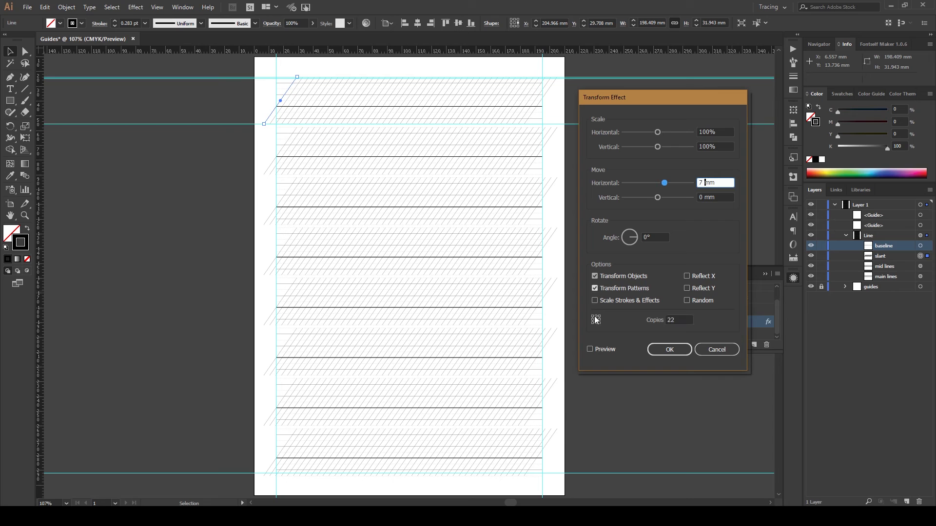
{"action": "left_click", "coordinate": [591, 349]}
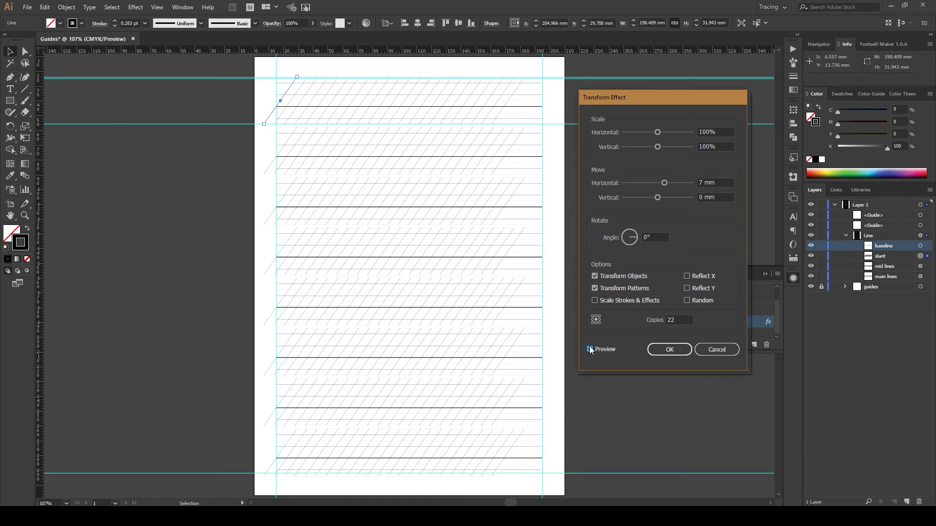
Raise the slant repeat to 25 copies and apply the effect.
{"action": "double_click", "coordinate": [680, 320]}
{"action": "type", "text": "25"}
{"action": "left_click", "coordinate": [709, 197]}
{"action": "left_click", "coordinate": [672, 345]}
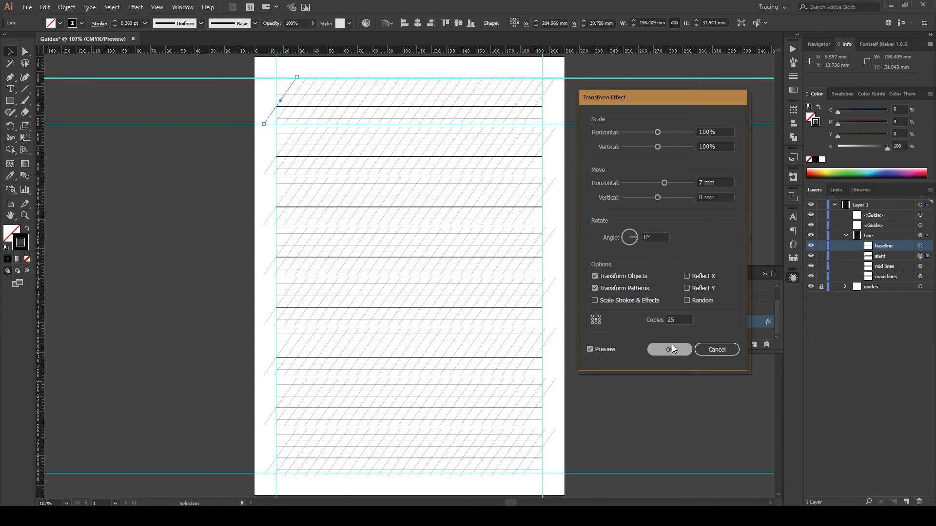
{"action": "left_click", "coordinate": [765, 274]}
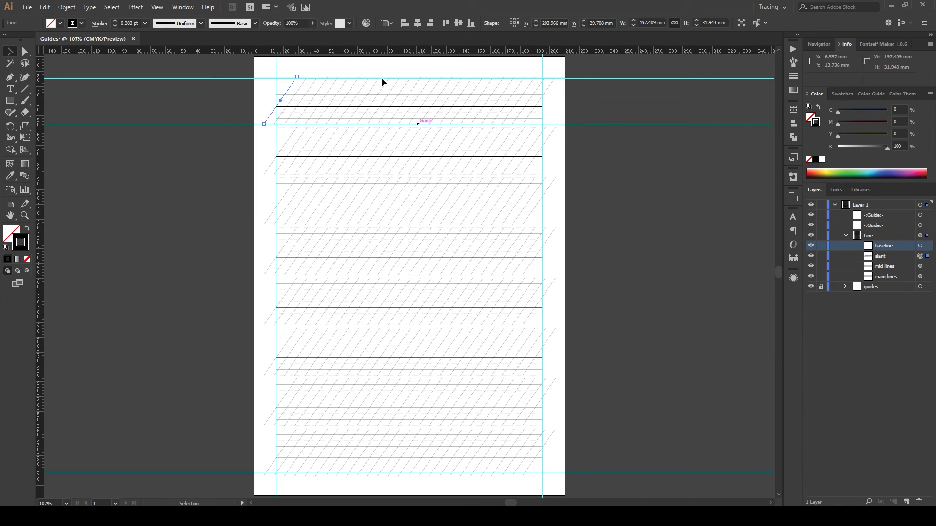
Delete both loose <Guide> items from Layer 1, leaving the Line sublayer's artwork selected.
{"action": "left_click", "coordinate": [869, 235]}
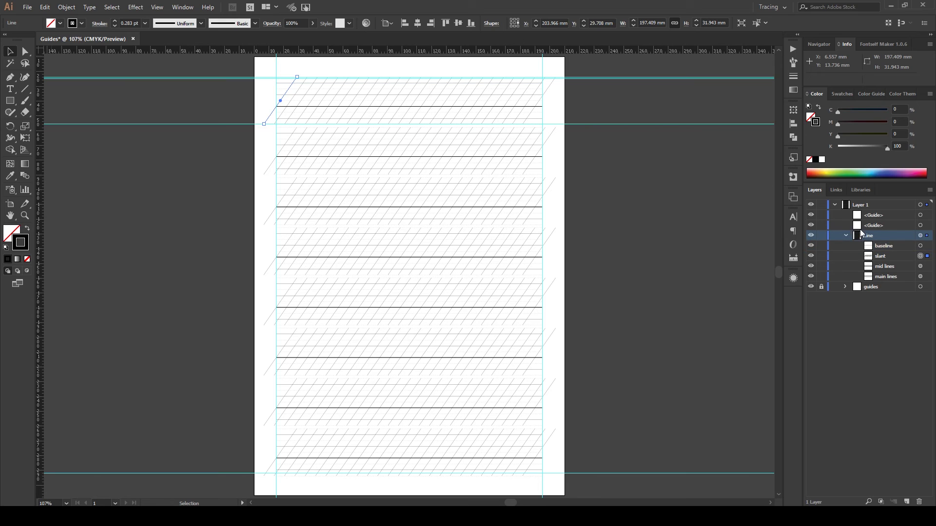
{"action": "left_click", "coordinate": [920, 235]}
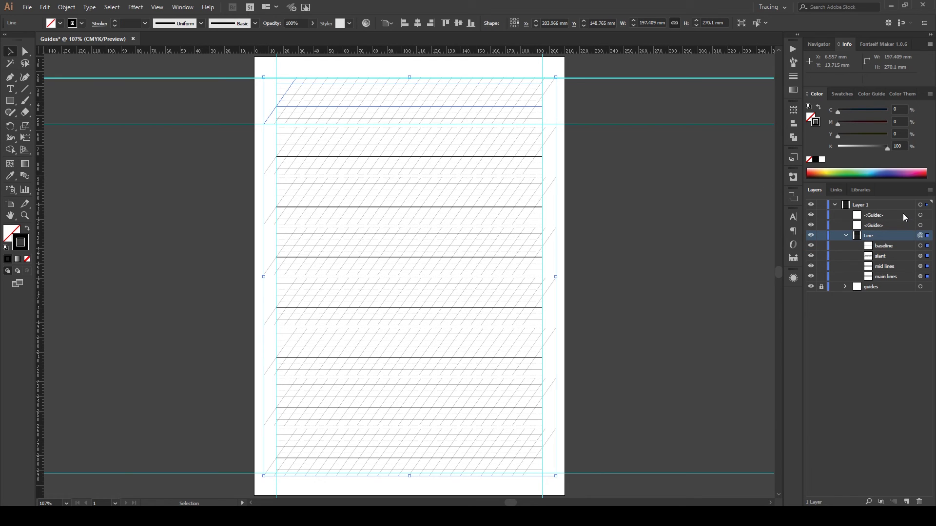
{"action": "left_click", "coordinate": [906, 217]}
{"action": "left_click", "coordinate": [920, 216]}
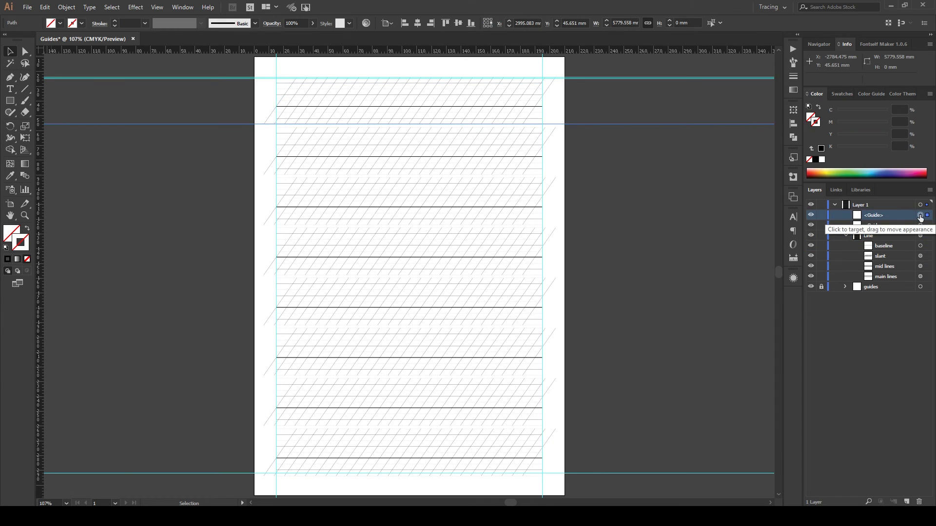
{"action": "key", "text": "Delete"}
{"action": "left_click", "coordinate": [920, 216]}
{"action": "key", "text": "Delete"}
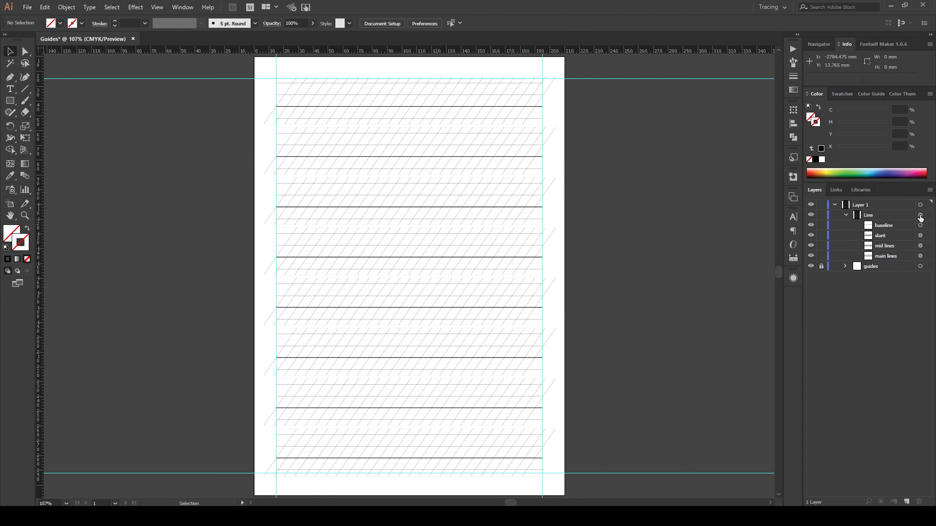
{"action": "left_click", "coordinate": [920, 215]}
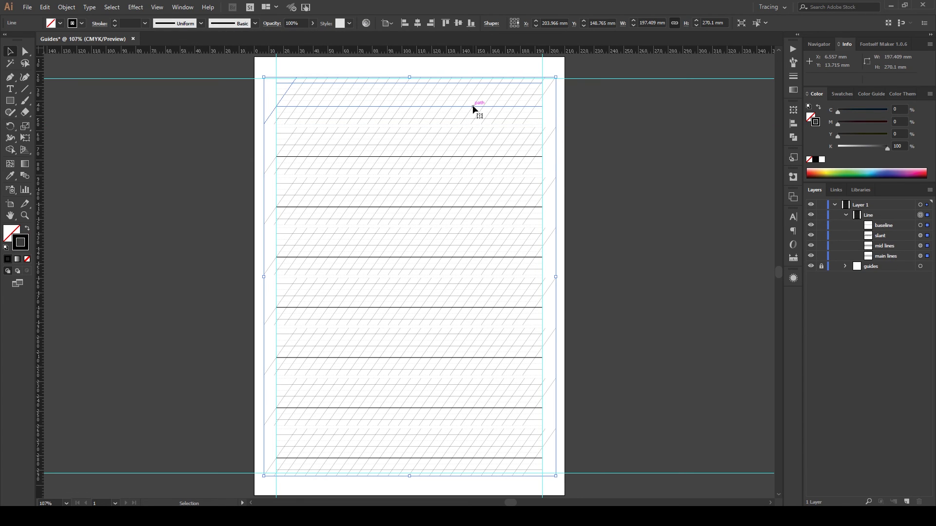
Nudge the Line group down and change its Transform effect's vertical move to 33 mm.
{"action": "key", "text": "Down"}
{"action": "key", "text": "Down"}
{"action": "key", "text": "Down"}
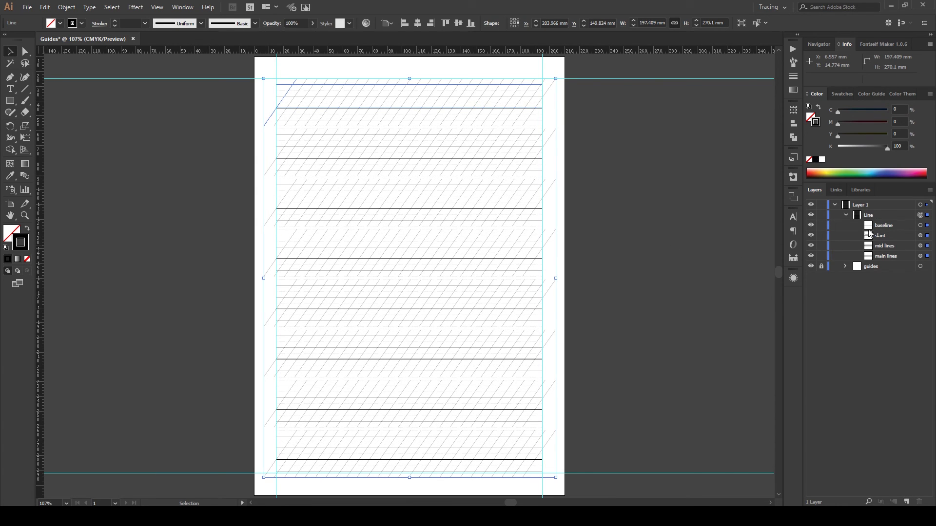
{"action": "left_click", "coordinate": [874, 217]}
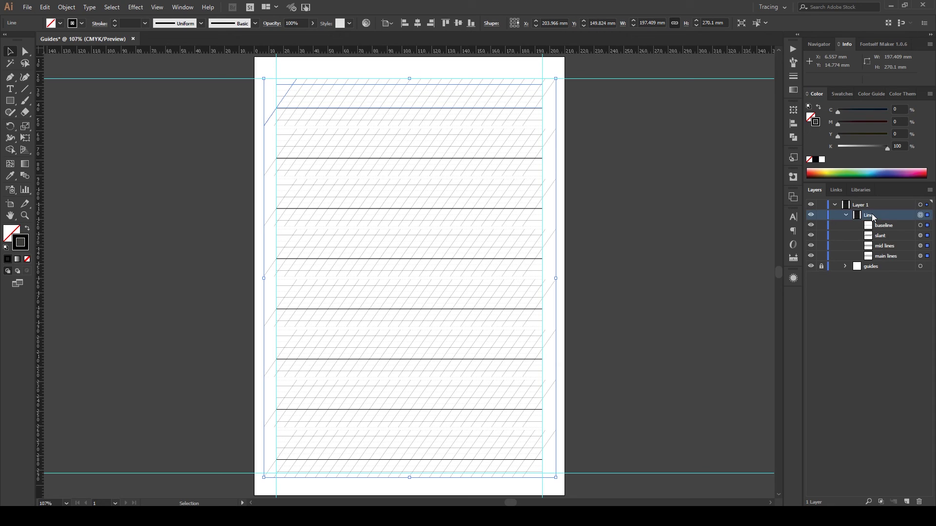
{"action": "left_click", "coordinate": [793, 279]}
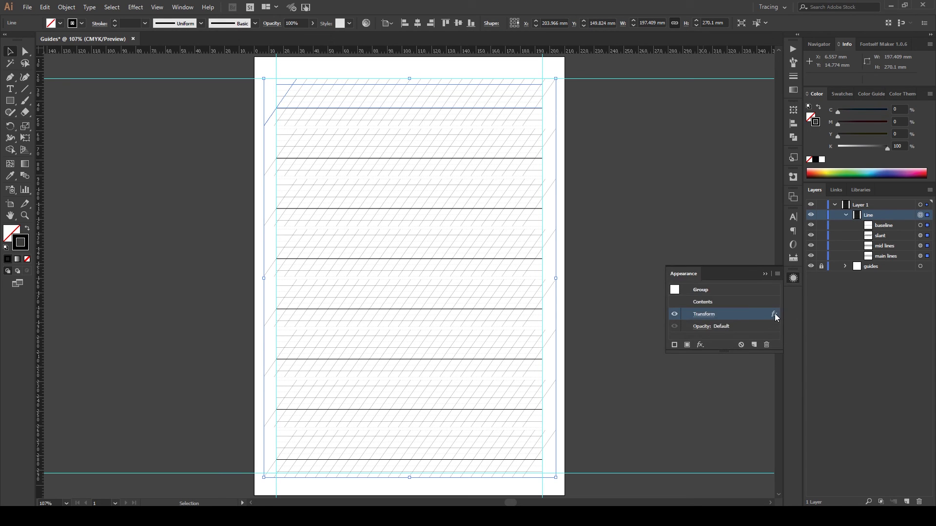
{"action": "left_click", "coordinate": [707, 314]}
{"action": "left_click", "coordinate": [708, 198]}
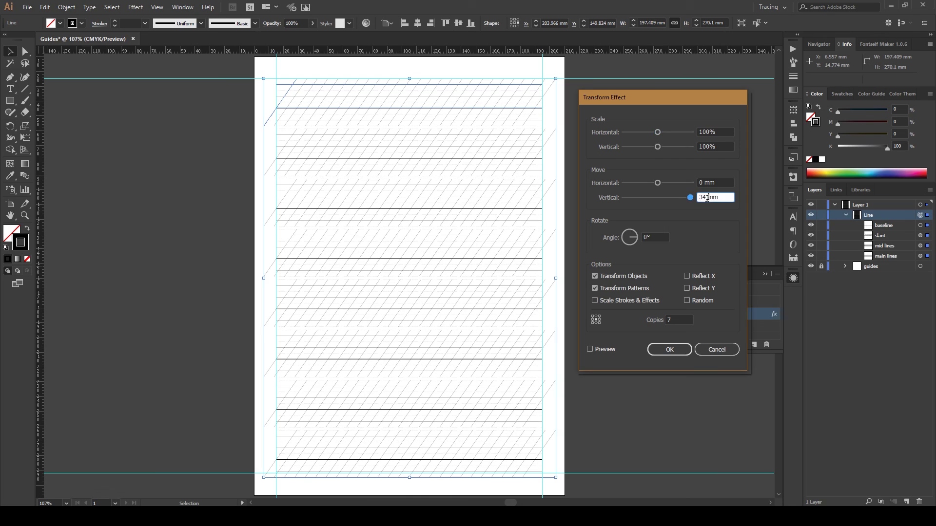
{"action": "key", "text": "BackSpace"}
{"action": "type", "text": "3"}
{"action": "left_click", "coordinate": [705, 182]}
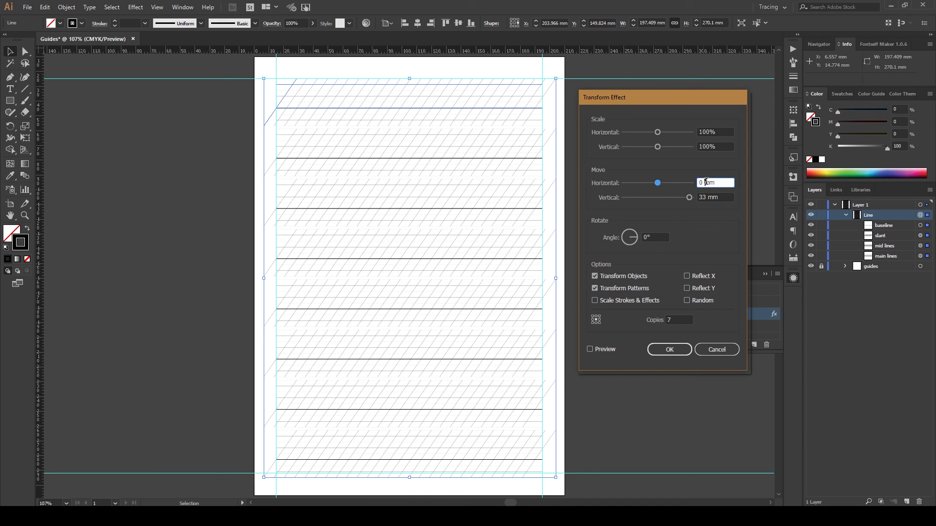
Preview, refine the vertical move to 33.5 mm, and apply the Transform effect.
{"action": "left_click", "coordinate": [591, 349]}
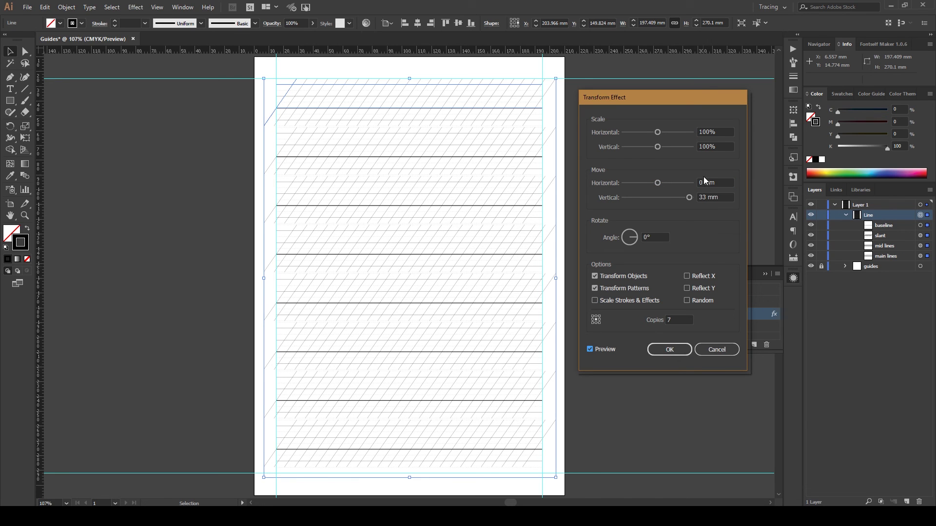
{"action": "left_click", "coordinate": [706, 197]}
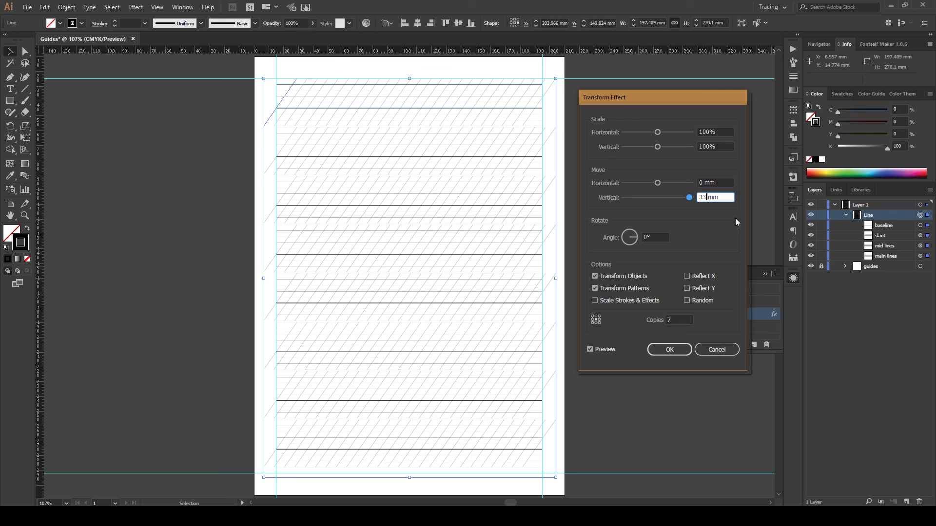
{"action": "type", "text": ".5"}
{"action": "left_click", "coordinate": [713, 183]}
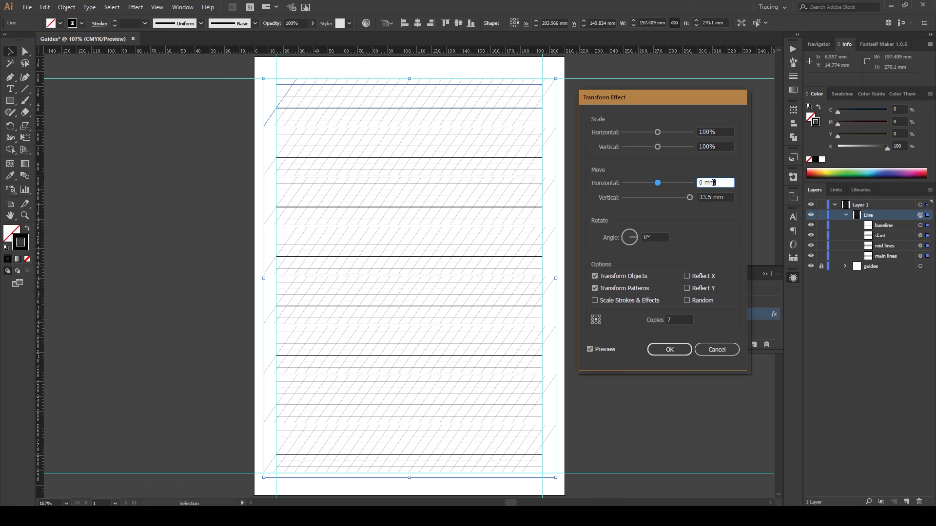
{"action": "left_click", "coordinate": [670, 349]}
{"action": "left_click", "coordinate": [765, 274]}
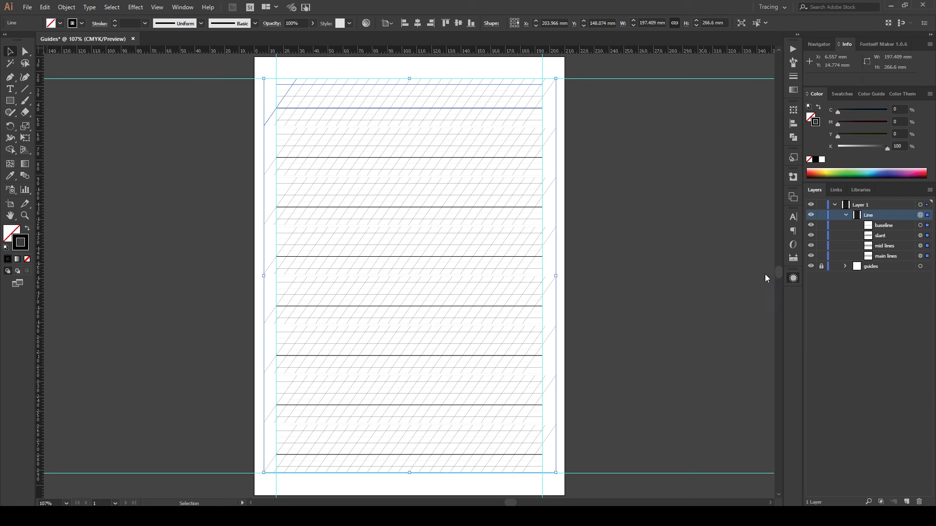
Expand the Line group's appearance into real paths and convert them into cyan guides.
{"action": "left_click", "coordinate": [66, 7]}
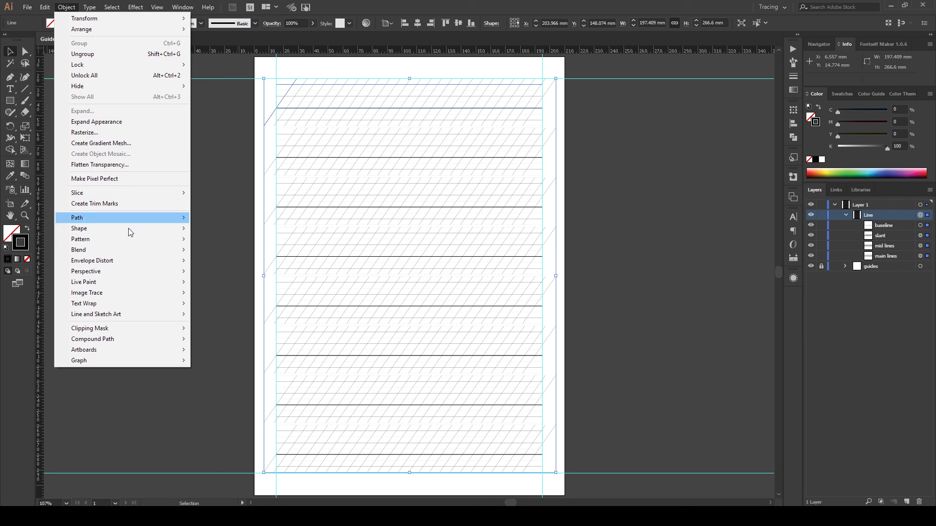
{"action": "mouse_move", "coordinate": [102, 239]}
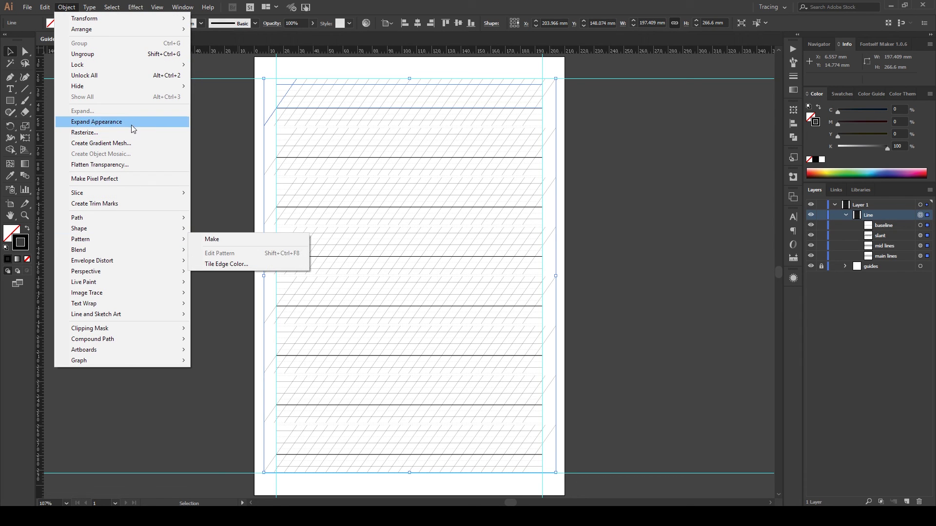
{"action": "left_click", "coordinate": [130, 124]}
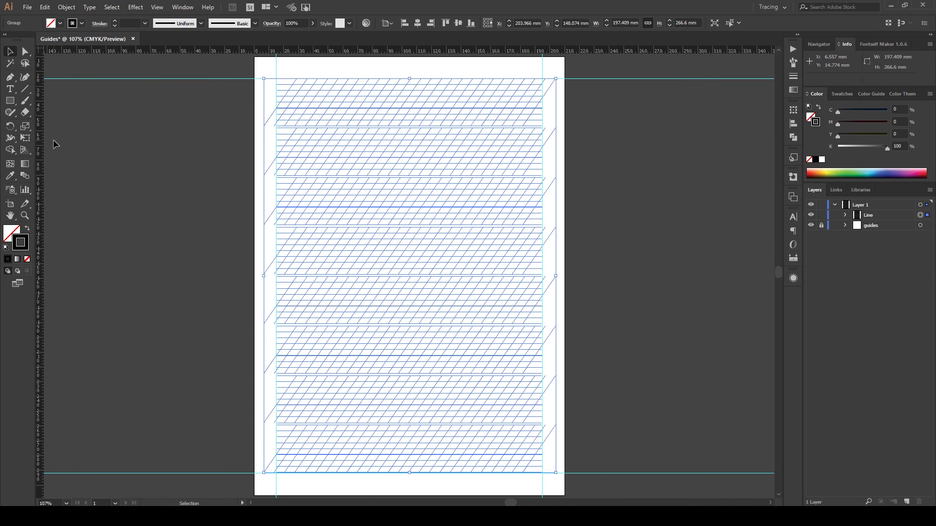
{"action": "key", "text": "a"}
{"action": "key", "text": "v"}
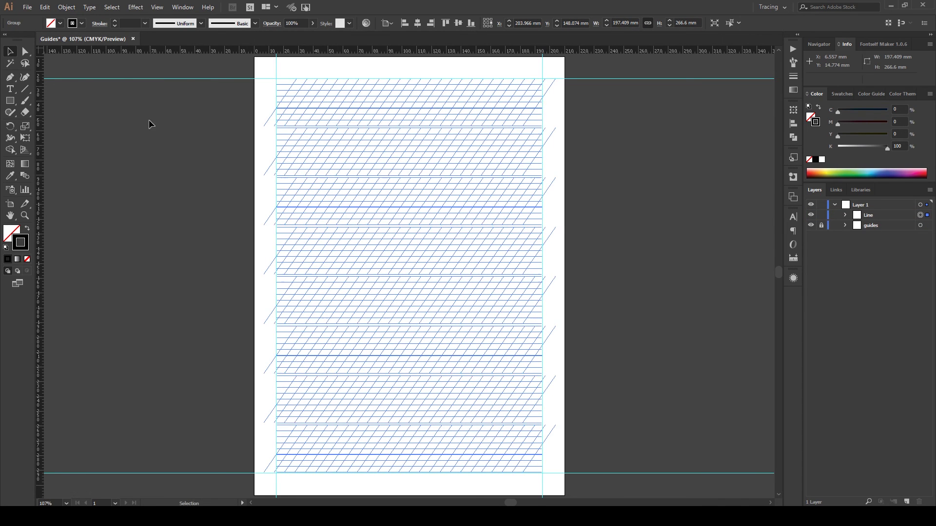
{"action": "left_click", "coordinate": [230, 179]}
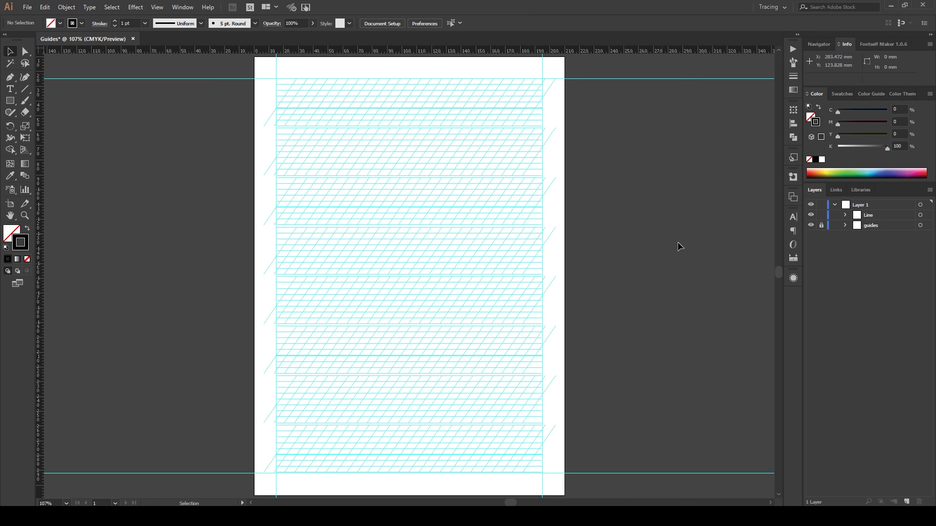